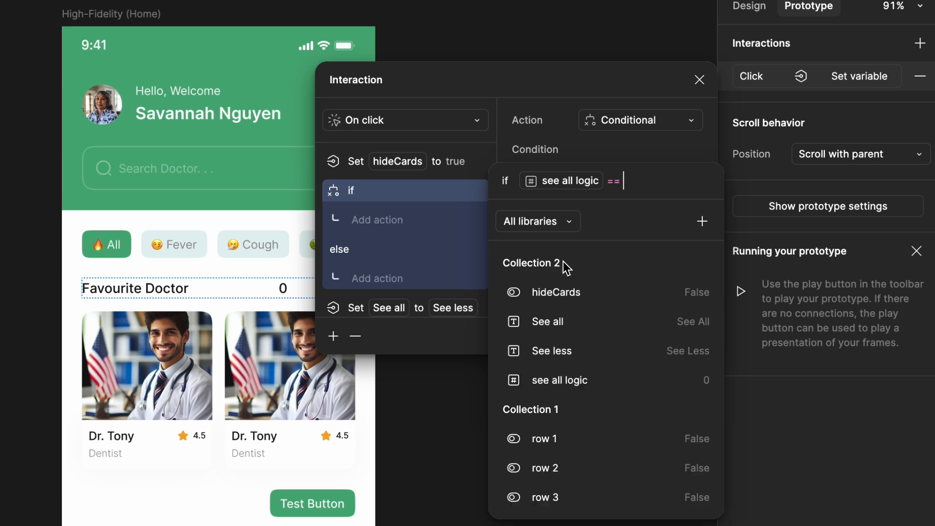
- Complete the condition as see all logic == 0 and move the hideCards and See all actions into the if branch
{"action": "left_click", "coordinate": [331, 165]}
{"action": "left_click_drag", "start_coordinate": [331, 166], "coordinate": [337, 219]}
{"action": "left_click_drag", "start_coordinate": [335, 287], "coordinate": [336, 221]}
- Add a Set variable action to the else branch that sets hideCards to false
{"action": "left_click", "coordinate": [376, 276]}
{"action": "left_click", "coordinate": [382, 492]}
{"action": "scroll", "coordinate": [631, 379], "scroll_direction": "down", "scroll_amount": 3}
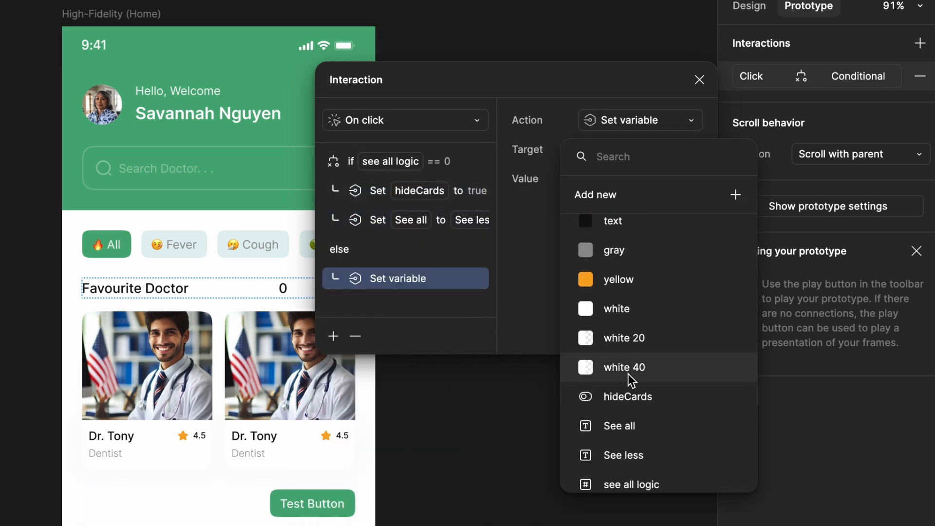
{"action": "left_click", "coordinate": [629, 396]}
{"action": "left_click", "coordinate": [612, 295]}
- Add another Set variable action to the else branch that sets See all to the See all variable
{"action": "left_click", "coordinate": [333, 336]}
{"action": "left_click", "coordinate": [377, 519]}
{"action": "scroll", "coordinate": [617, 355], "scroll_direction": "down", "scroll_amount": 3}
{"action": "left_click", "coordinate": [620, 428]}
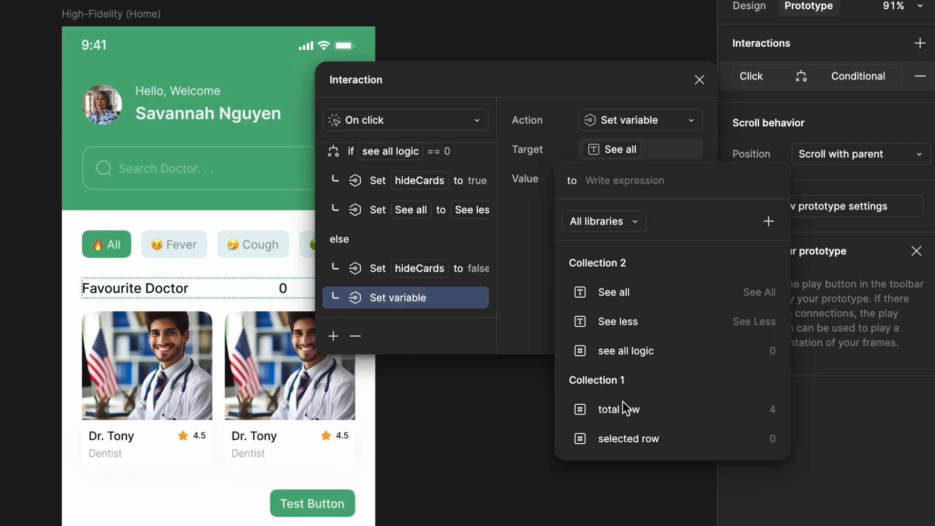
{"action": "left_click", "coordinate": [609, 290]}
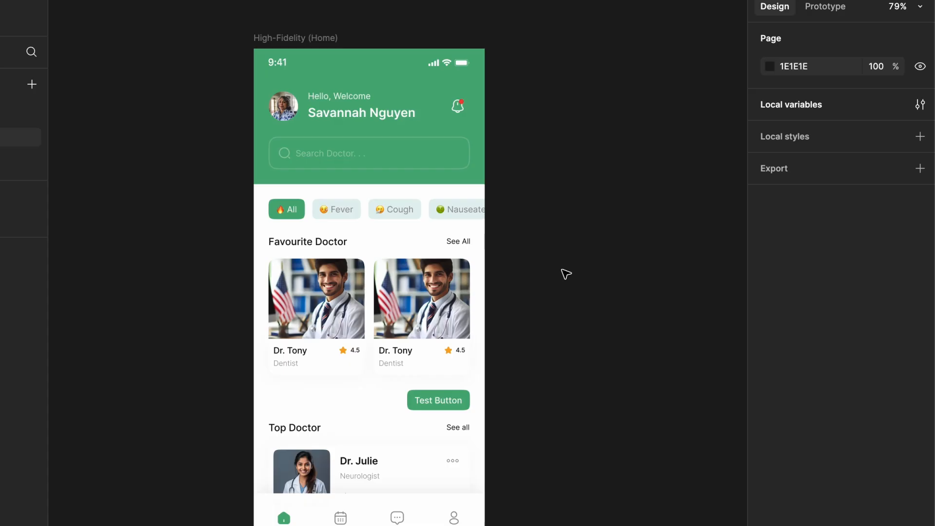
- Open the local variables window and enlarge it to show more of Collection 2
{"action": "scroll", "coordinate": [564, 271], "scroll_direction": "up", "scroll_amount": 3}
{"action": "scroll", "coordinate": [565, 273], "scroll_direction": "left", "scroll_amount": 2}
{"action": "scroll", "coordinate": [565, 272], "scroll_direction": "up", "scroll_amount": 1}
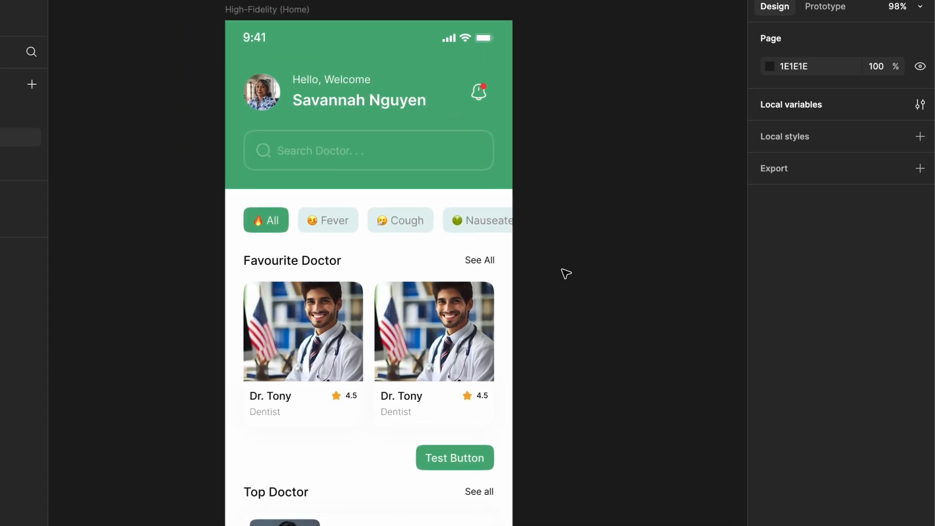
{"action": "left_click", "coordinate": [920, 105]}
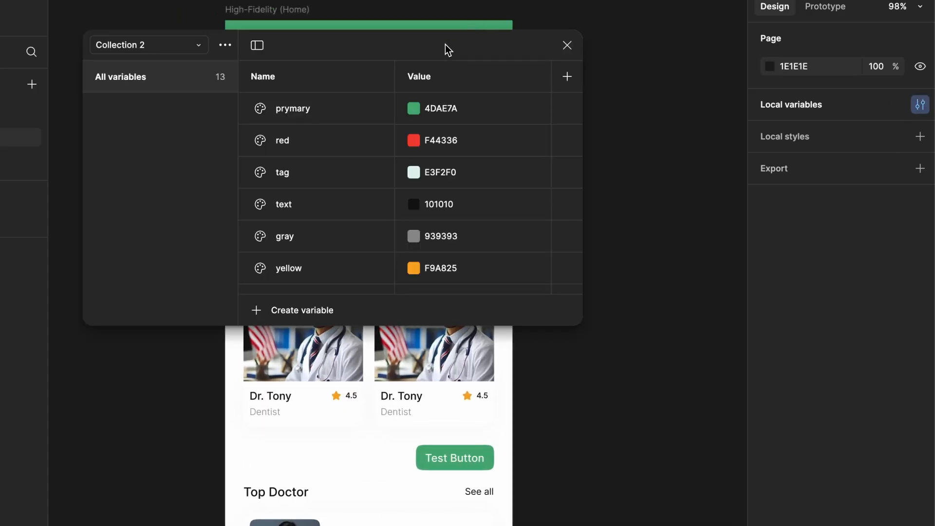
{"action": "left_click_drag", "start_coordinate": [567, 323], "coordinate": [784, 491]}
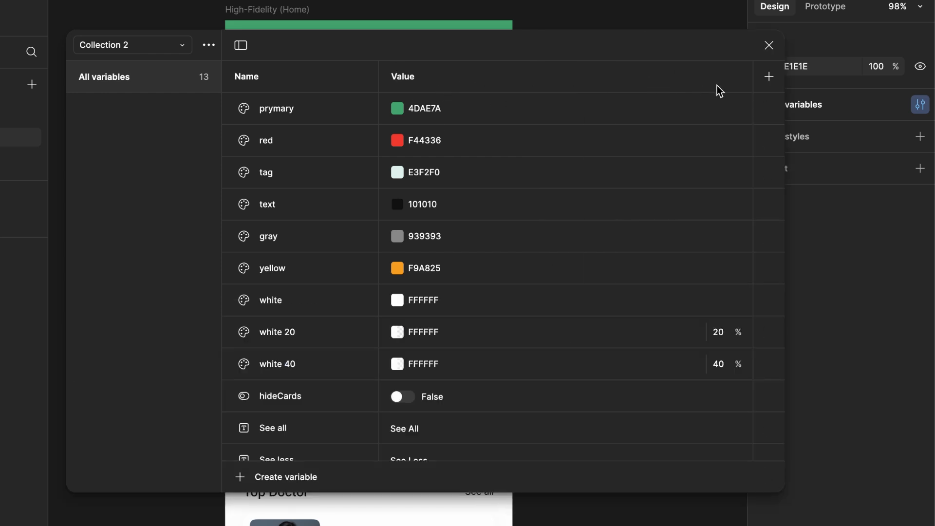
- Add a second variable mode to Collection 2
{"action": "left_click", "coordinate": [769, 78]}
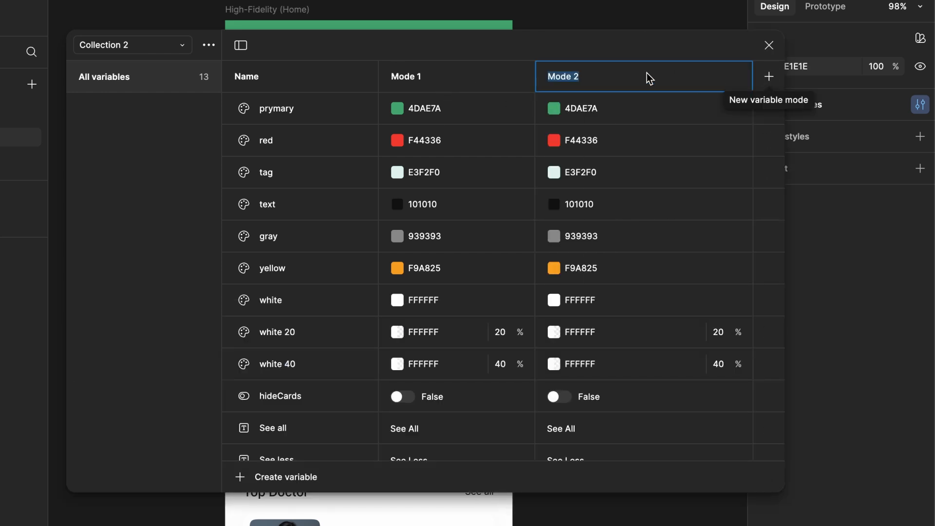
{"action": "left_click", "coordinate": [596, 46]}
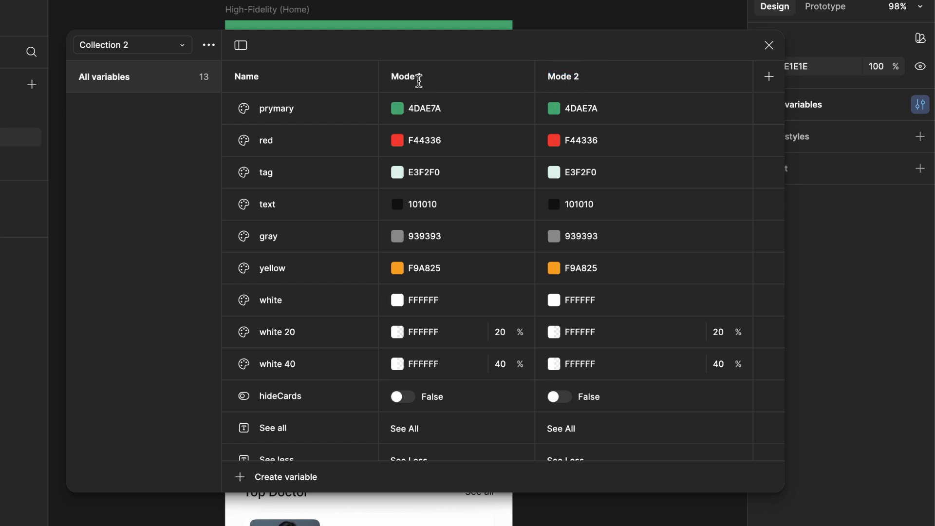
{"action": "key", "text": "ctrl+z"}
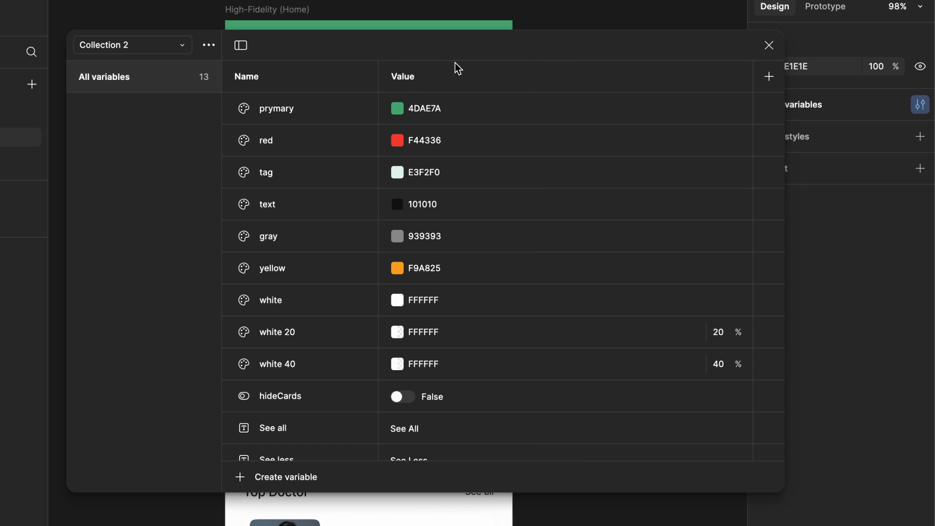
{"action": "key", "text": "ctrl+shift+z"}
- Rename the two variable modes of Collection 2 to Light and Dark
{"action": "double_click", "coordinate": [425, 77]}
{"action": "type", "text": "Light"}
{"action": "key", "text": "Return"}
{"action": "double_click", "coordinate": [568, 77]}
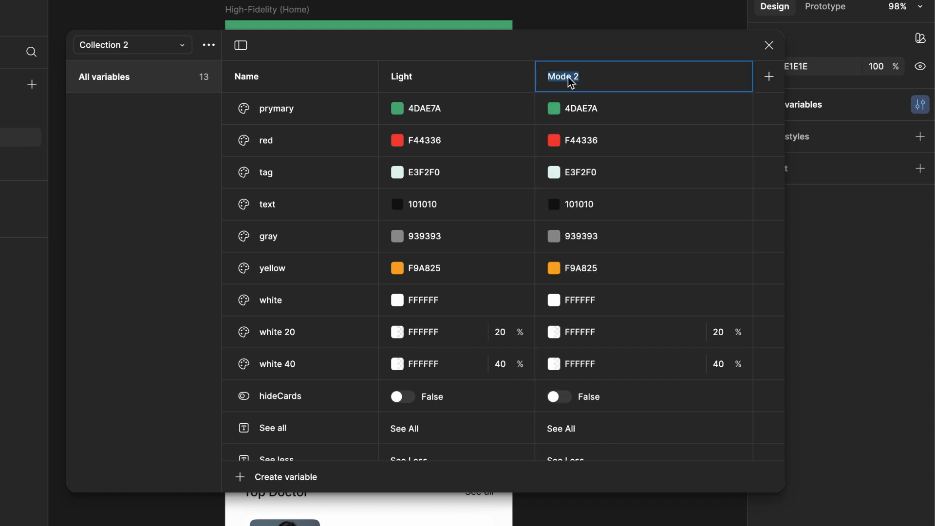
{"action": "type", "text": "Dark"}
{"action": "key", "text": "Return"}
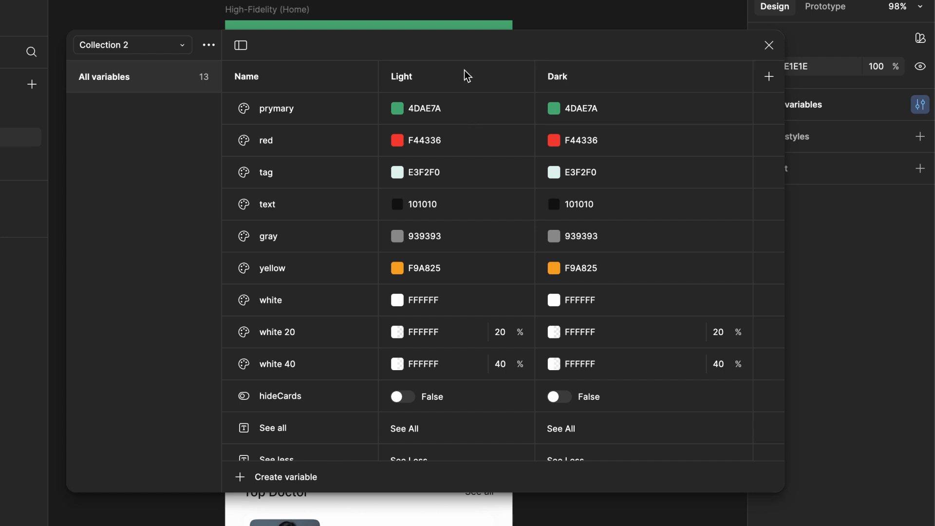
- Move the variables window clear of the screen's header and set the Dark value of prymary to 0A2D1A
{"action": "left_click_drag", "start_coordinate": [469, 45], "coordinate": [505, 179]}
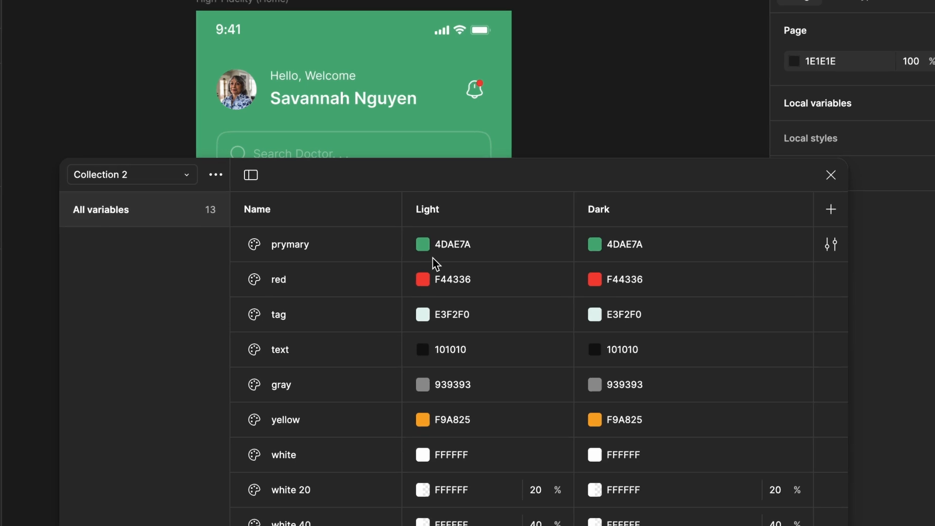
{"action": "left_click", "coordinate": [595, 247]}
{"action": "left_click_drag", "start_coordinate": [740, 406], "coordinate": [751, 463]}
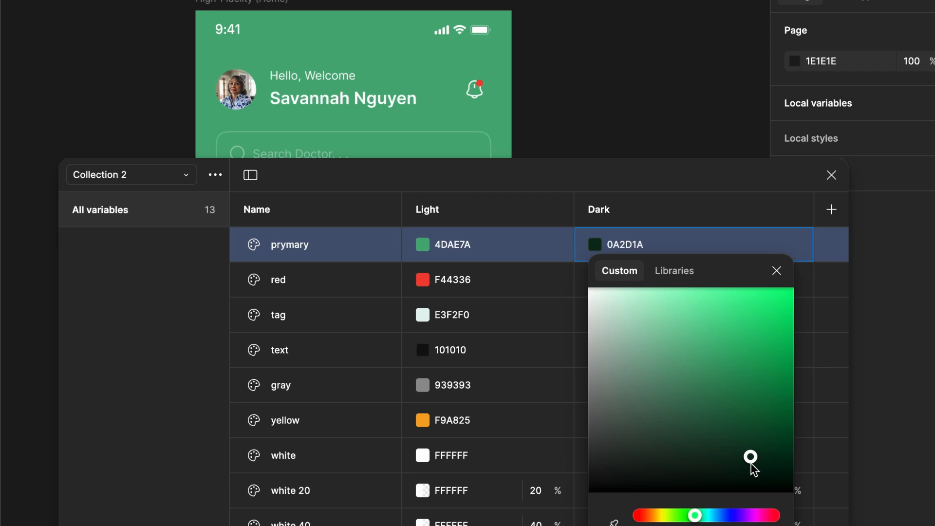
{"action": "left_click", "coordinate": [437, 238]}
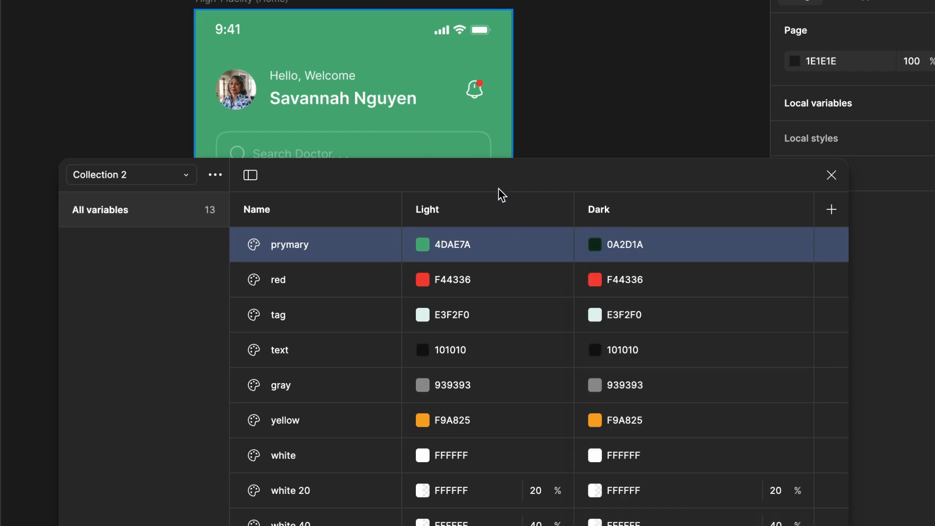
- Try 157C45 as the Light value of prymary and undo the change
{"action": "left_click", "coordinate": [426, 244]}
{"action": "left_click", "coordinate": [587, 400]}
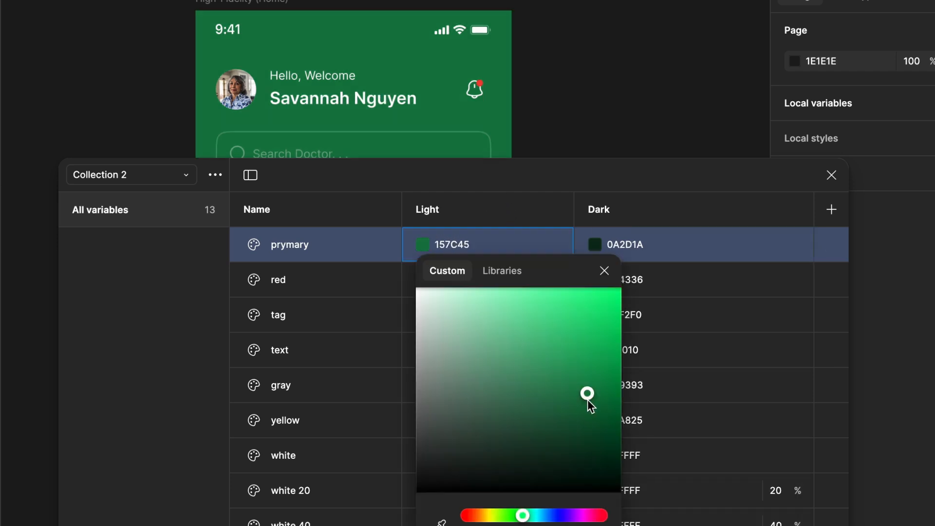
{"action": "left_click", "coordinate": [472, 182]}
{"action": "key", "text": "ctrl+z"}
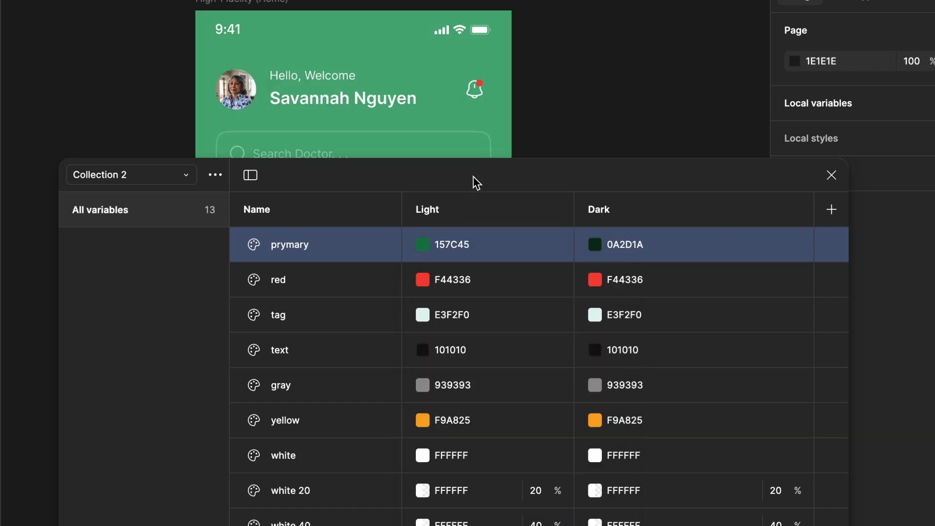
- Close the variables window and apply the Dark mode of Collection 2 to the High-Fidelity (Home) frame
{"action": "left_click_drag", "start_coordinate": [543, 181], "coordinate": [512, 180]}
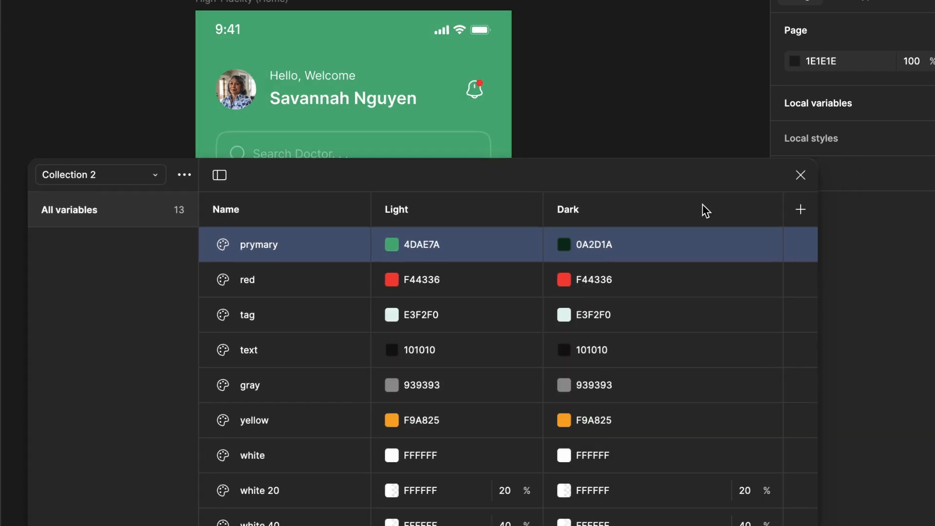
{"action": "left_click_drag", "start_coordinate": [768, 182], "coordinate": [761, 181]}
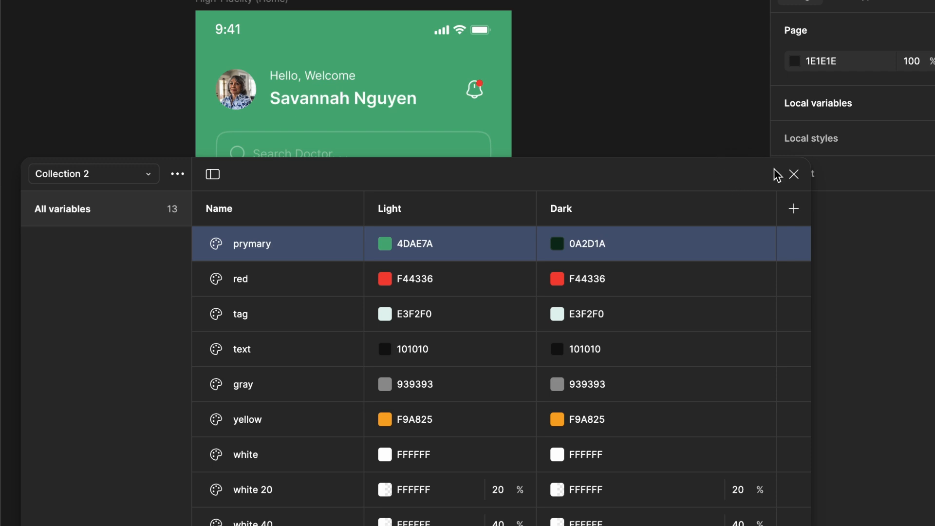
{"action": "left_click", "coordinate": [794, 175]}
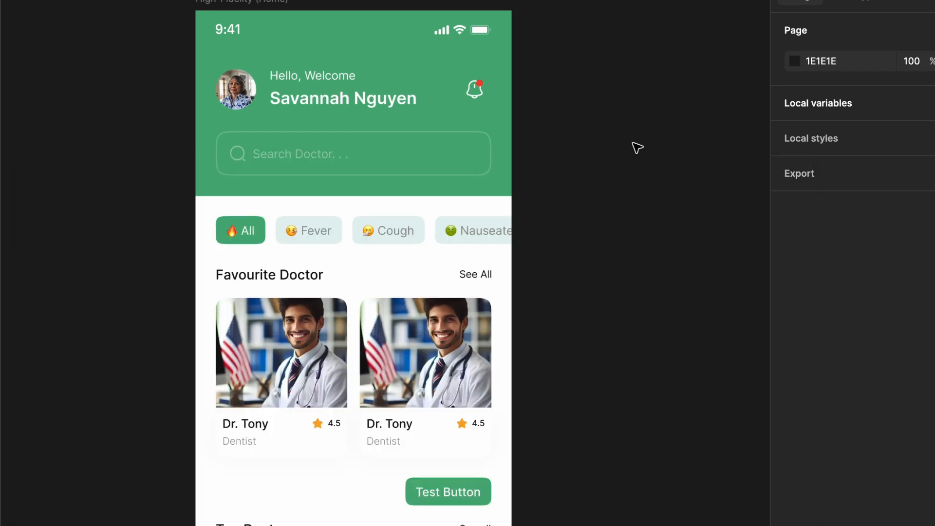
{"action": "left_click", "coordinate": [270, 4]}
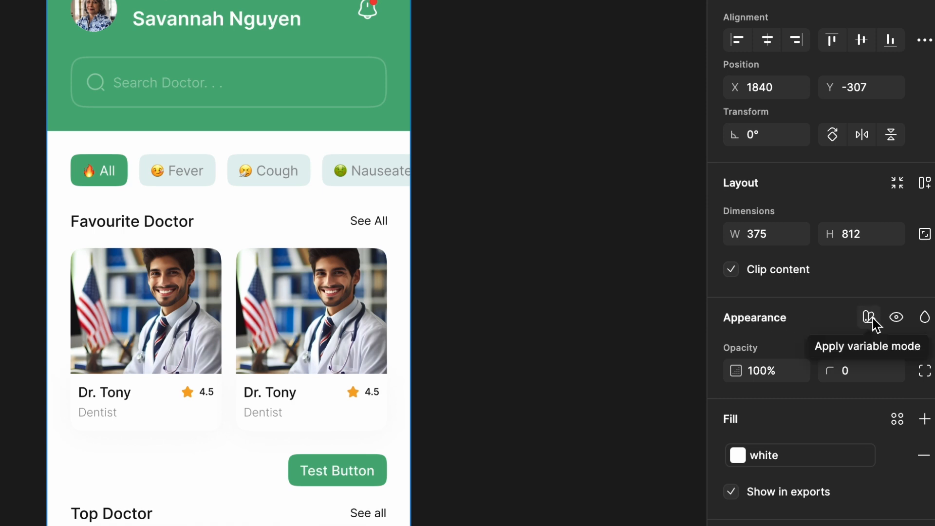
{"action": "left_click", "coordinate": [870, 318]}
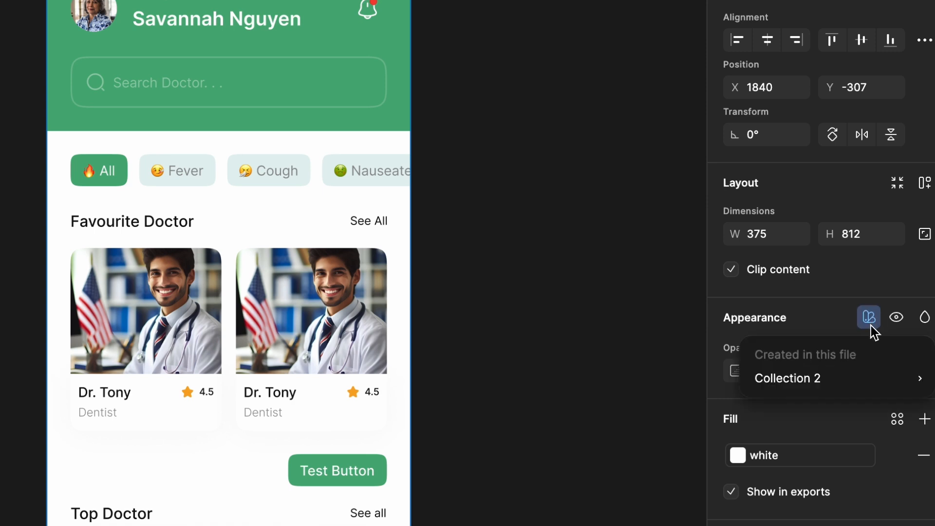
{"action": "mouse_move", "coordinate": [873, 374]}
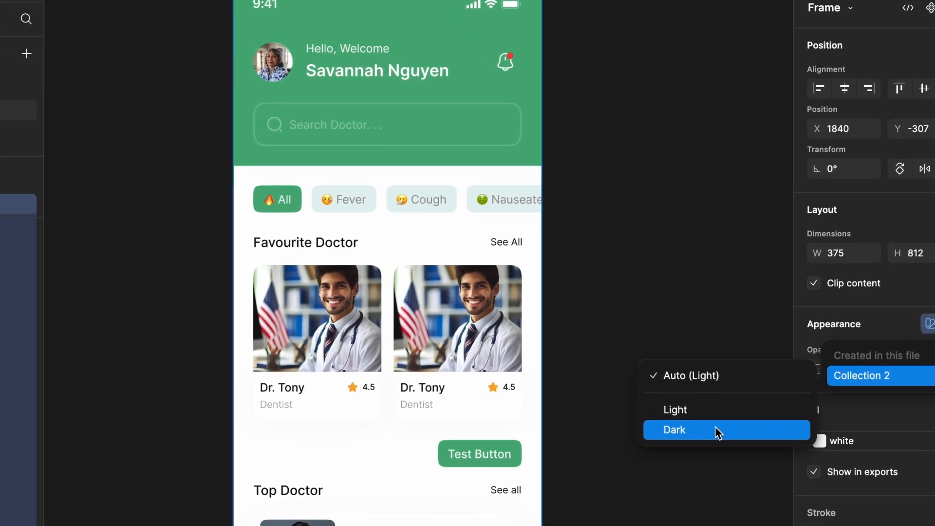
{"action": "left_click", "coordinate": [615, 442]}
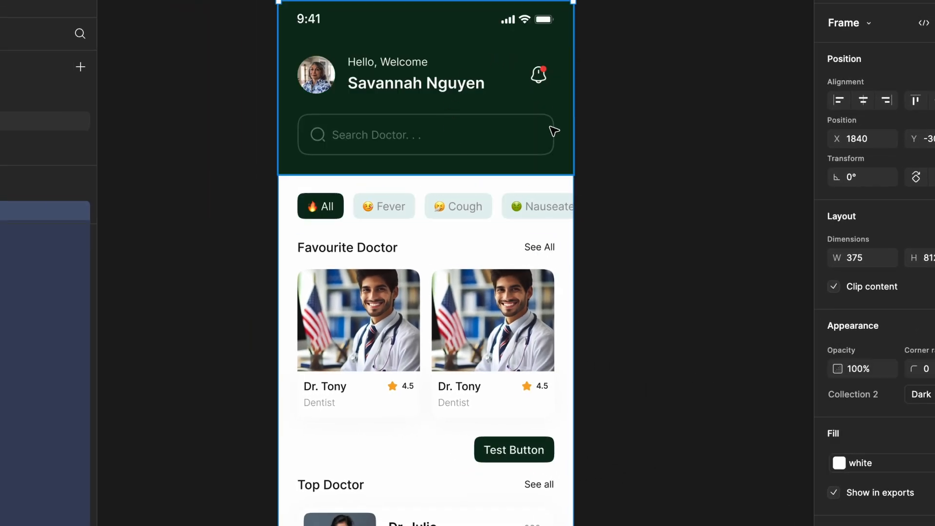
- Reopen the local variables beside the home frame and set the Dark value of prymary to 062213
{"action": "scroll", "coordinate": [567, 173], "scroll_direction": "down", "scroll_amount": 2}
{"action": "scroll", "coordinate": [568, 173], "scroll_direction": "right", "scroll_amount": 1}
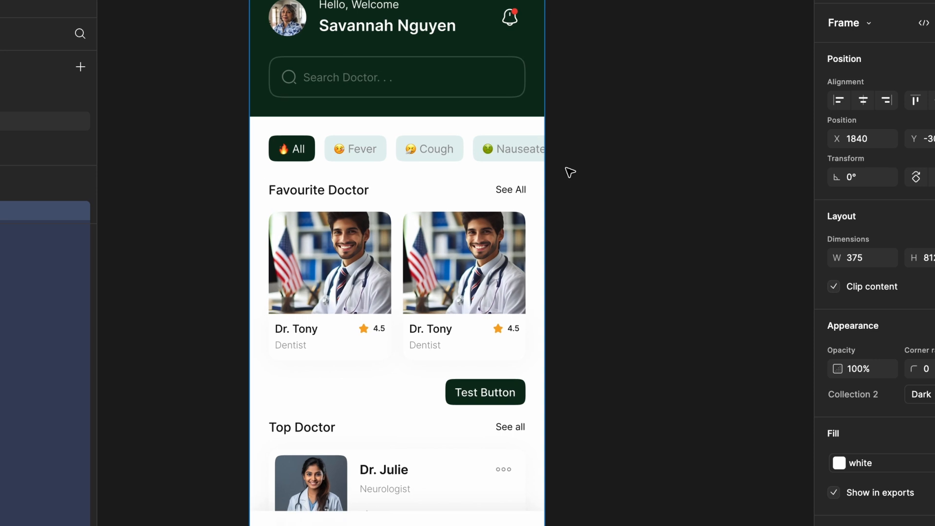
{"action": "left_click", "coordinate": [650, 192]}
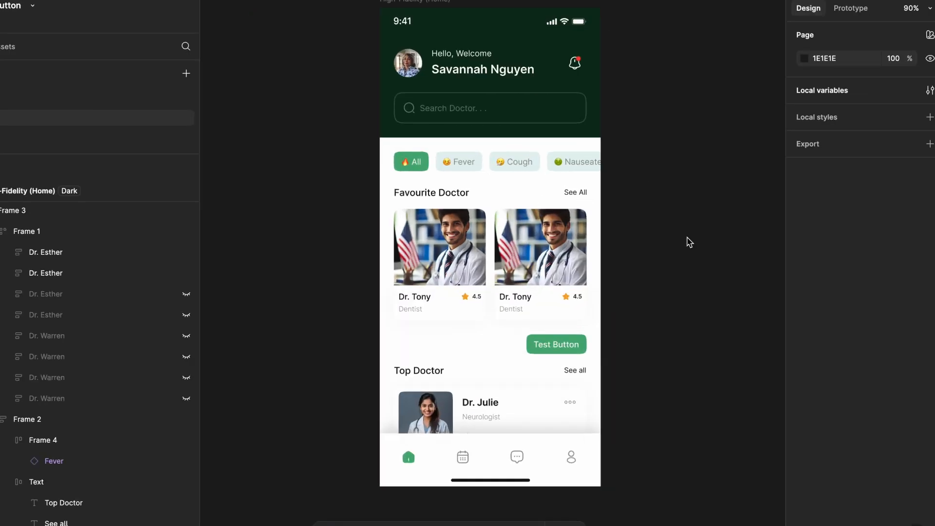
{"action": "scroll", "coordinate": [689, 242], "scroll_direction": "left", "scroll_amount": 5}
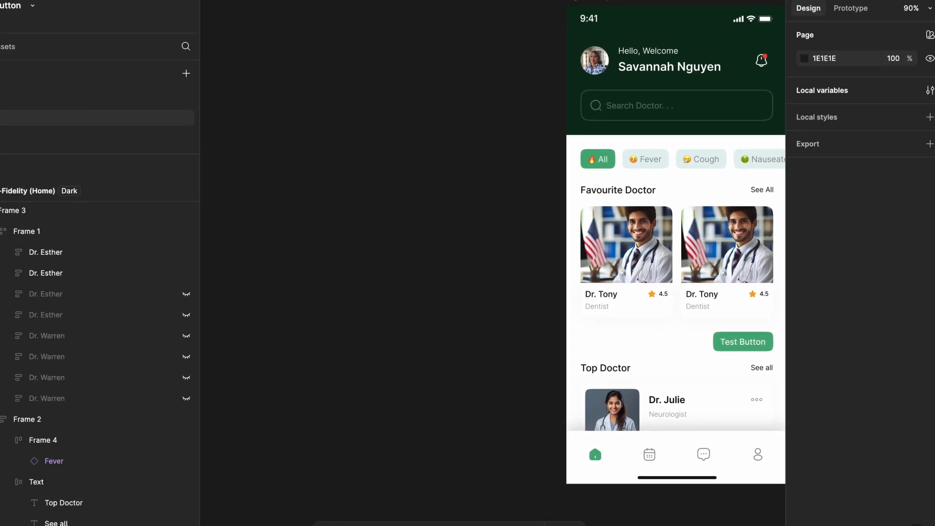
{"action": "left_click", "coordinate": [929, 90]}
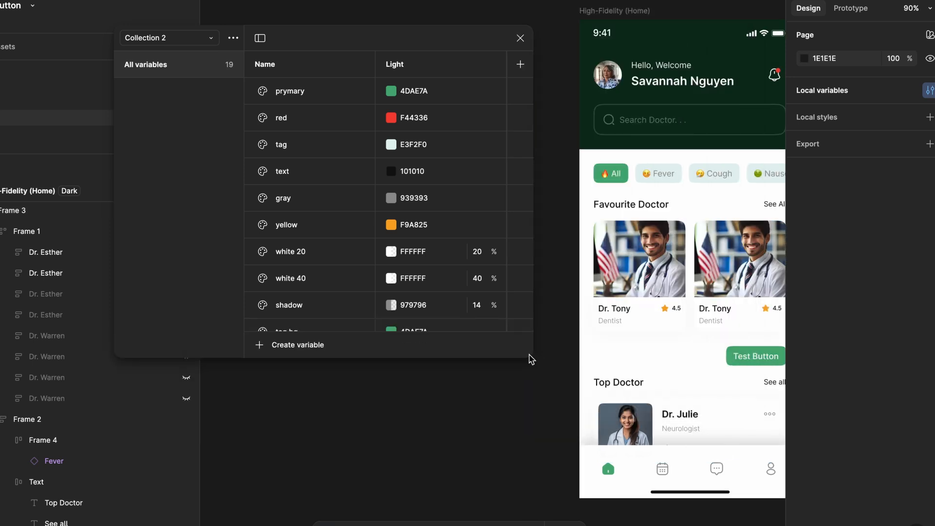
{"action": "left_click_drag", "start_coordinate": [443, 39], "coordinate": [490, 45]}
{"action": "key", "text": "ctrl+backslash"}
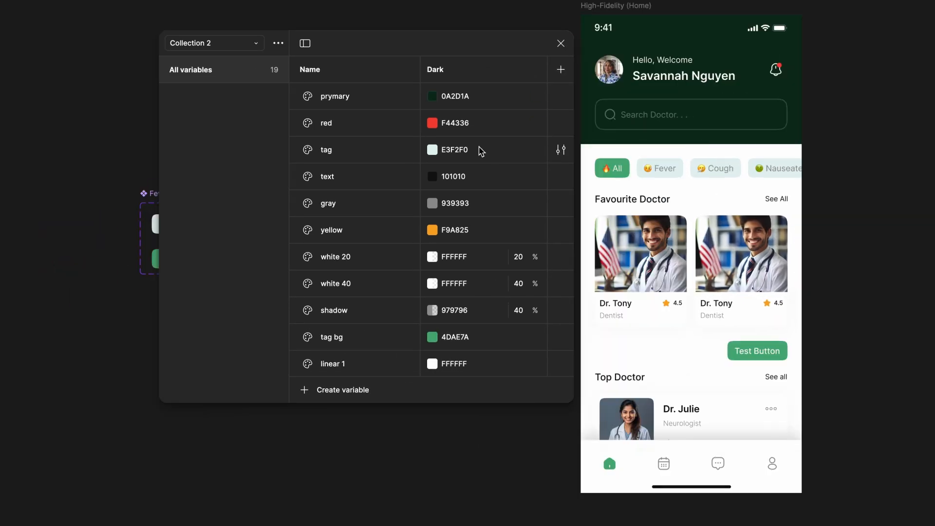
{"action": "left_click", "coordinate": [432, 96]}
{"action": "key", "text": "Escape"}
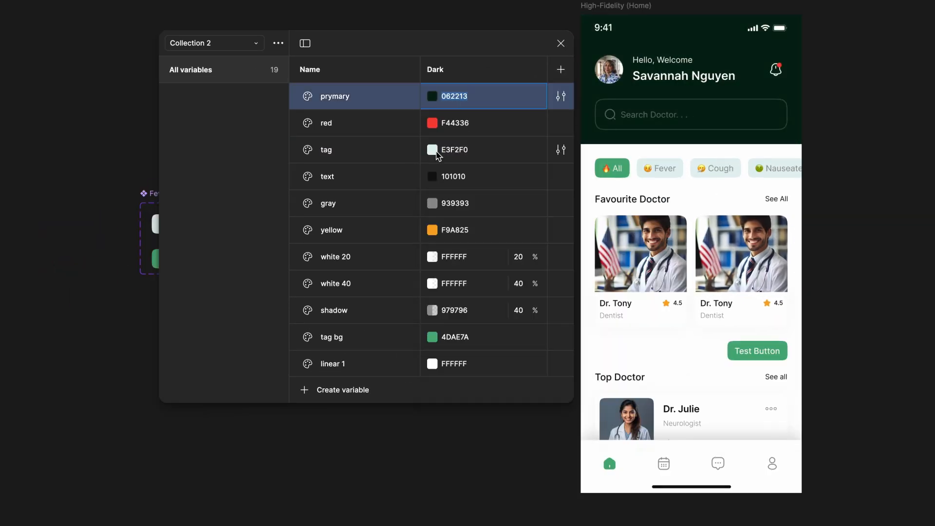
- Set the Dark value of the white variable to 252726
{"action": "scroll", "coordinate": [437, 152], "scroll_direction": "down", "scroll_amount": 1}
{"action": "left_click", "coordinate": [366, 200]}
{"action": "scroll", "coordinate": [366, 199], "scroll_direction": "down", "scroll_amount": 2}
{"action": "left_click", "coordinate": [453, 312]}
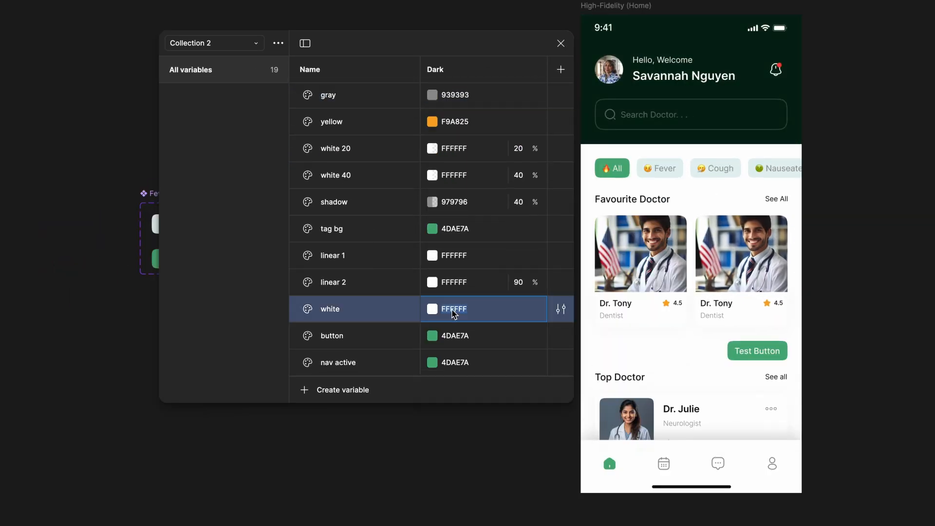
{"action": "left_click", "coordinate": [432, 309]}
{"action": "left_click_drag", "start_coordinate": [431, 239], "coordinate": [437, 367]}
{"action": "left_click", "coordinate": [361, 278]}
- Set the Dark values of linear 1 and linear 2 to 252726 and the Dark opacity of shadow to 20%
{"action": "scroll", "coordinate": [361, 277], "scroll_direction": "down", "scroll_amount": 2}
{"action": "scroll", "coordinate": [469, 218], "scroll_direction": "up", "scroll_amount": 1}
{"action": "left_click", "coordinate": [467, 267]}
{"action": "left_click", "coordinate": [455, 239]}
{"action": "type", "text": "252726"}
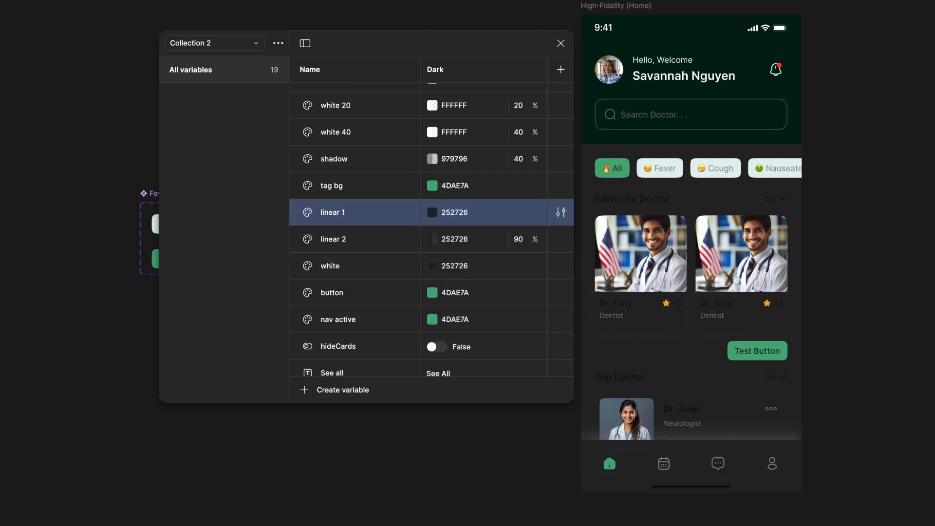
{"action": "left_click", "coordinate": [519, 159]}
{"action": "type", "text": "20"}
- Set the Dark value of text to FAF7F7 and of gray to CAC9C9
{"action": "left_click", "coordinate": [432, 162]}
{"action": "left_click_drag", "start_coordinate": [432, 346], "coordinate": [431, 204]}
{"action": "left_click", "coordinate": [439, 136]}
{"action": "left_click", "coordinate": [432, 202]}
{"action": "left_click_drag", "start_coordinate": [433, 300], "coordinate": [422, 242]}
- Set the Dark value of tag bg to F5F5F5 and give button and nav active the same off-white
{"action": "scroll", "coordinate": [428, 265], "scroll_direction": "down", "scroll_amount": 2}
{"action": "left_click", "coordinate": [435, 262]}
{"action": "scroll", "coordinate": [438, 272], "scroll_direction": "down", "scroll_amount": 1}
{"action": "left_click", "coordinate": [455, 345]}
{"action": "left_click", "coordinate": [463, 373]}
{"action": "type", "text": "F5F5F5"}
- Set the Dark value of the tag variable to 4D5352
{"action": "scroll", "coordinate": [436, 152], "scroll_direction": "up", "scroll_amount": 3}
{"action": "left_click", "coordinate": [435, 150]}
{"action": "left_click_drag", "start_coordinate": [439, 196], "coordinate": [441, 302]}
{"action": "scroll", "coordinate": [467, 299], "scroll_direction": "down", "scroll_amount": 3}
{"action": "scroll", "coordinate": [482, 186], "scroll_direction": "up", "scroll_amount": 3}
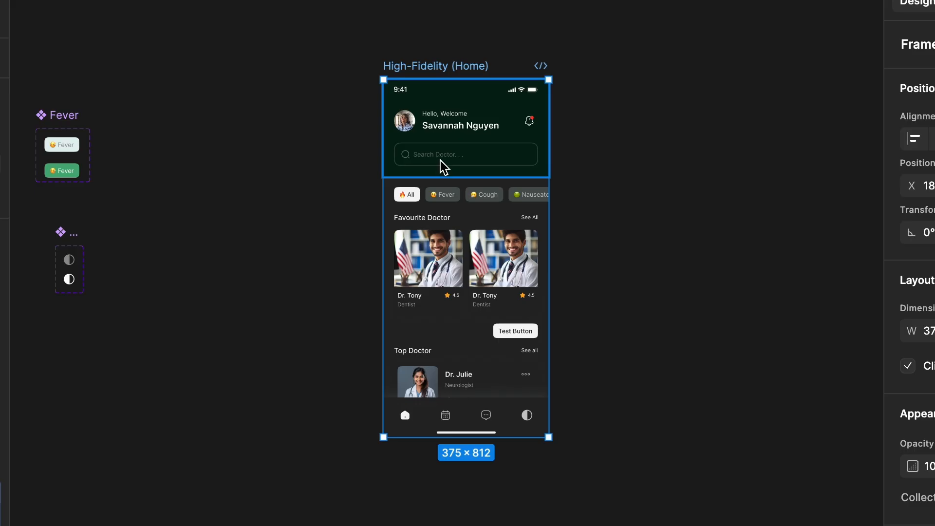
- Remove the Dark mode of Collection 2 from the High-Fidelity (Home) frame
{"action": "left_click", "coordinate": [619, 159]}
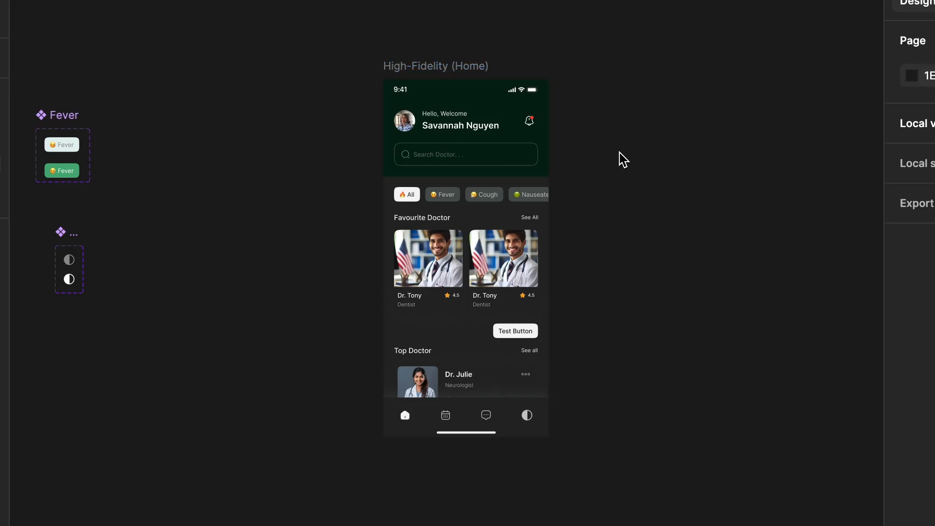
{"action": "scroll", "coordinate": [619, 154], "scroll_direction": "up", "scroll_amount": 3}
{"action": "scroll", "coordinate": [624, 160], "scroll_direction": "down", "scroll_amount": 1}
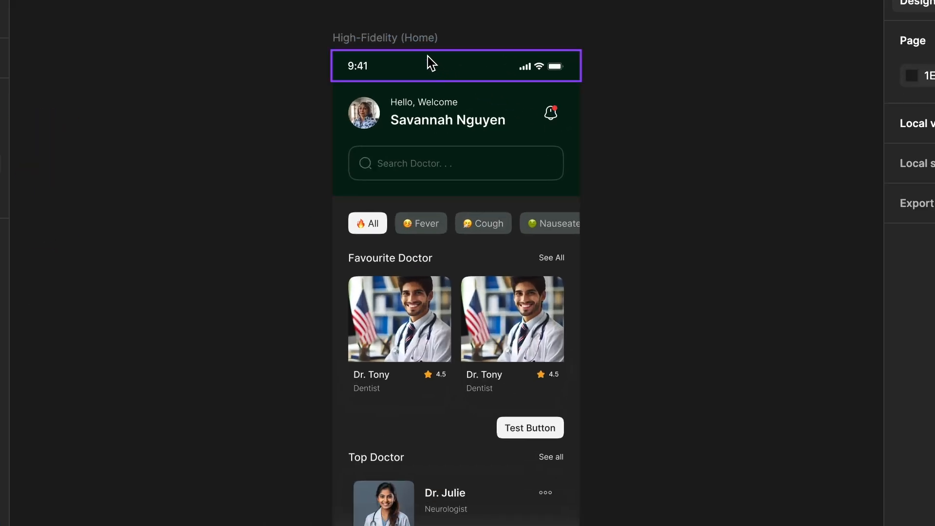
{"action": "left_click", "coordinate": [425, 39]}
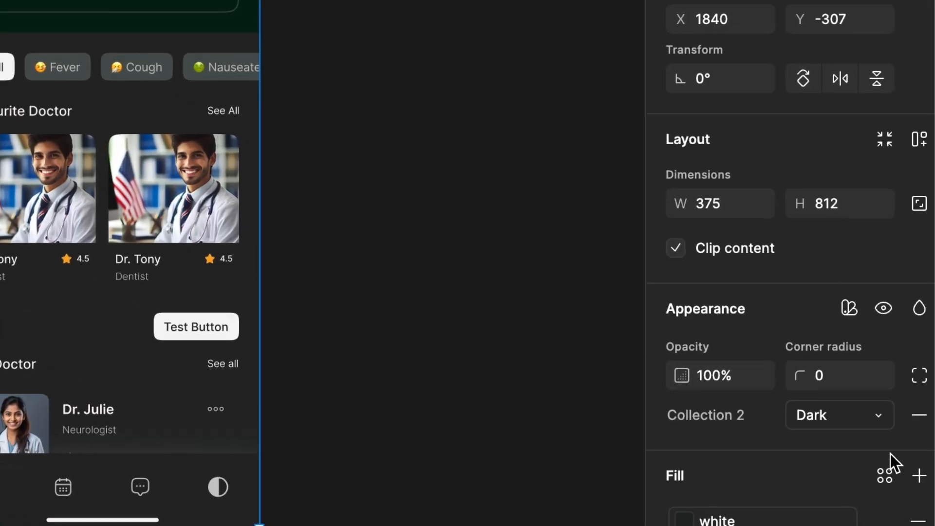
{"action": "left_click", "coordinate": [919, 415]}
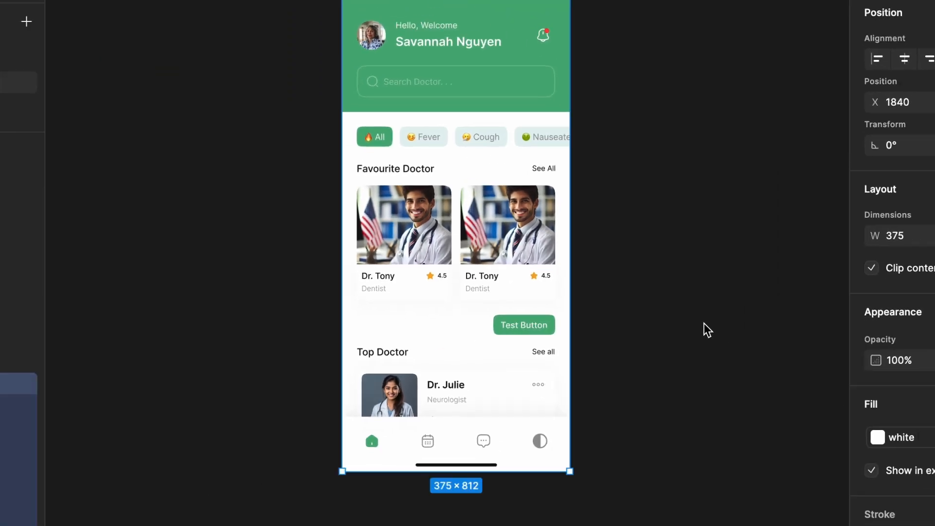
{"action": "scroll", "coordinate": [704, 323], "scroll_direction": "up", "scroll_amount": 1}
{"action": "scroll", "coordinate": [703, 323], "scroll_direction": "left", "scroll_amount": 1}
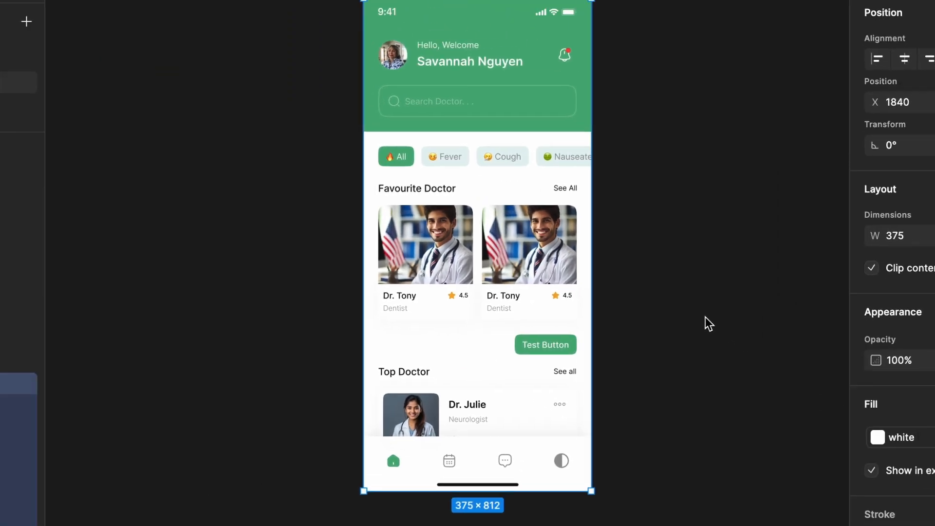
{"action": "scroll", "coordinate": [705, 312], "scroll_direction": "up", "scroll_amount": 2}
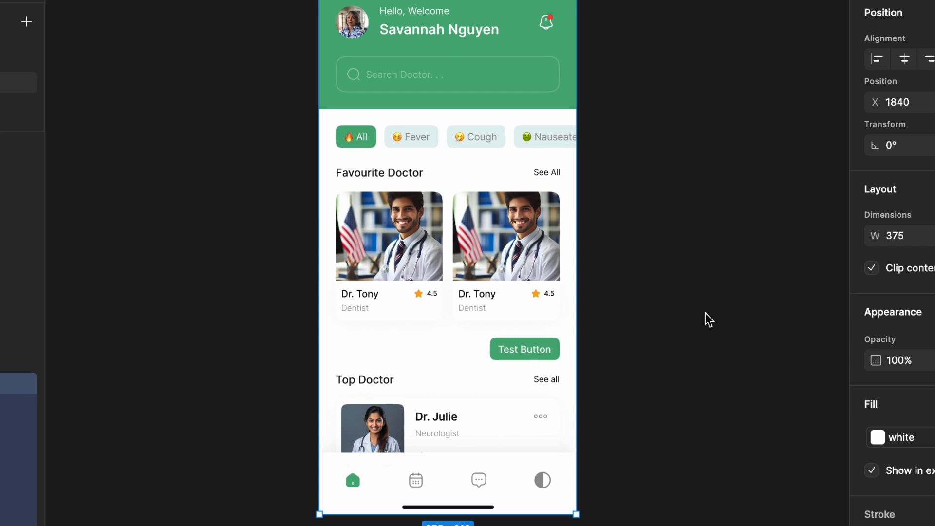
- Try the dark mode property of the half-circle navigation icon by switching it on and back off
{"action": "scroll", "coordinate": [708, 319], "scroll_direction": "down", "scroll_amount": 2}
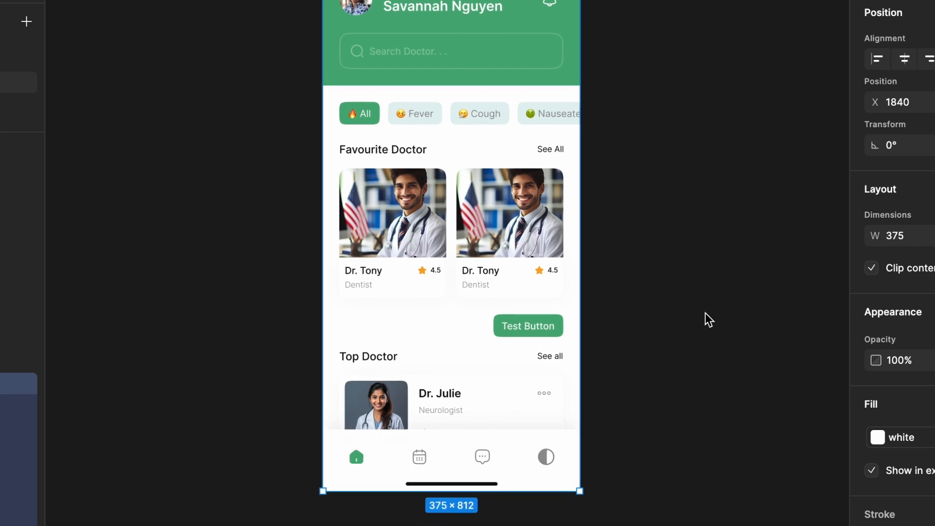
{"action": "left_click", "coordinate": [709, 320]}
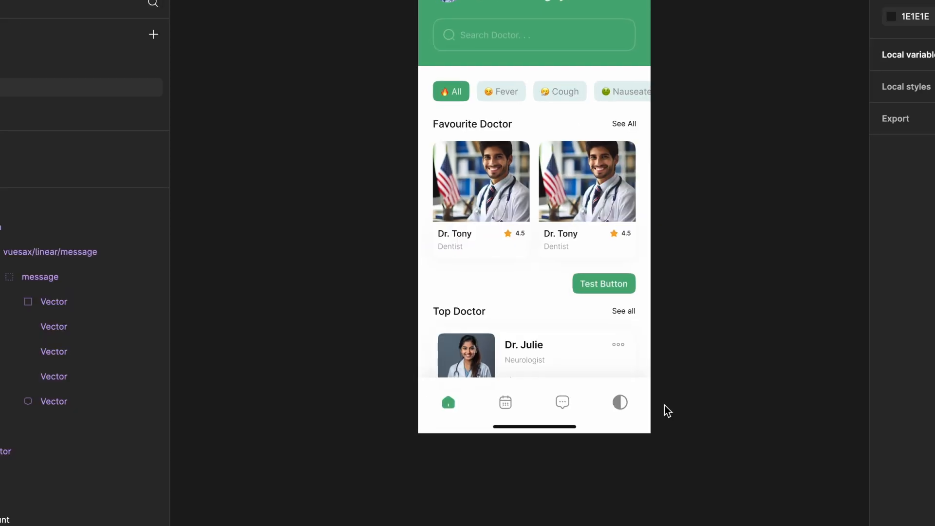
{"action": "scroll", "coordinate": [585, 451], "scroll_direction": "up", "scroll_amount": 10}
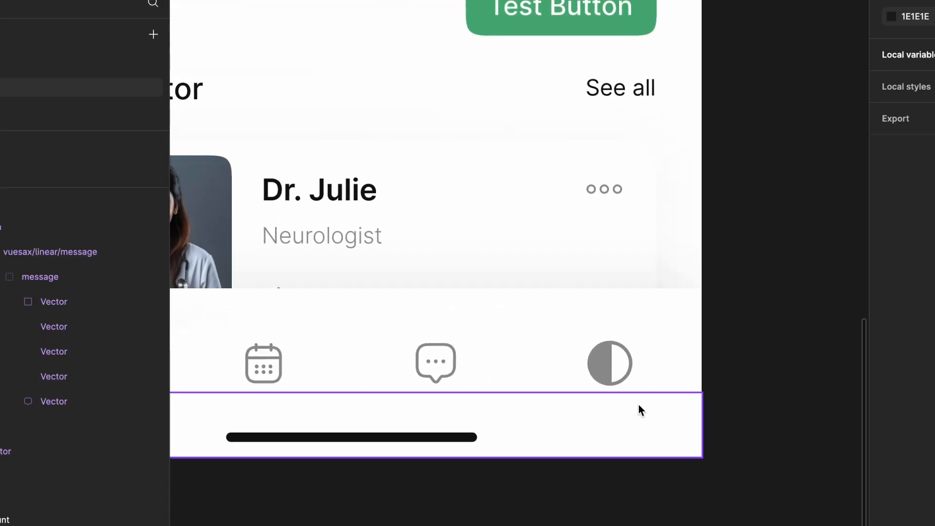
{"action": "left_click", "coordinate": [600, 367]}
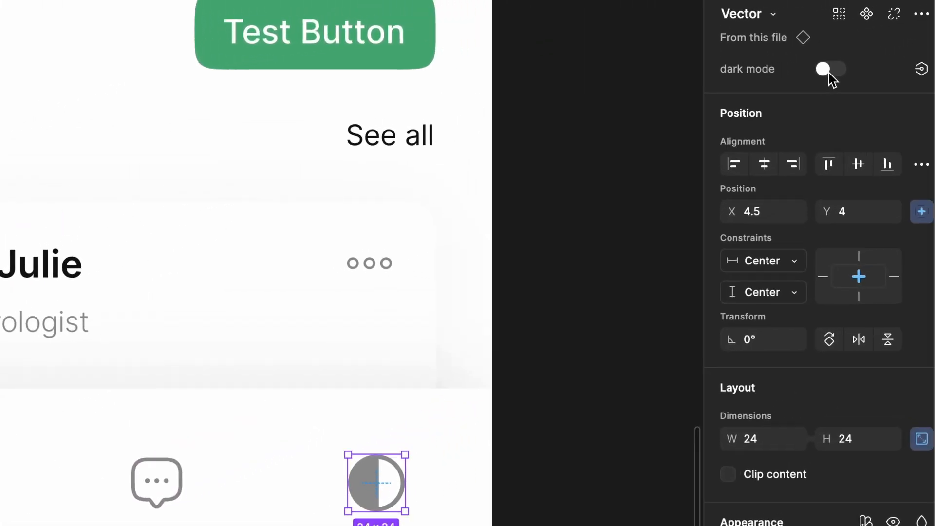
{"action": "left_click", "coordinate": [830, 69]}
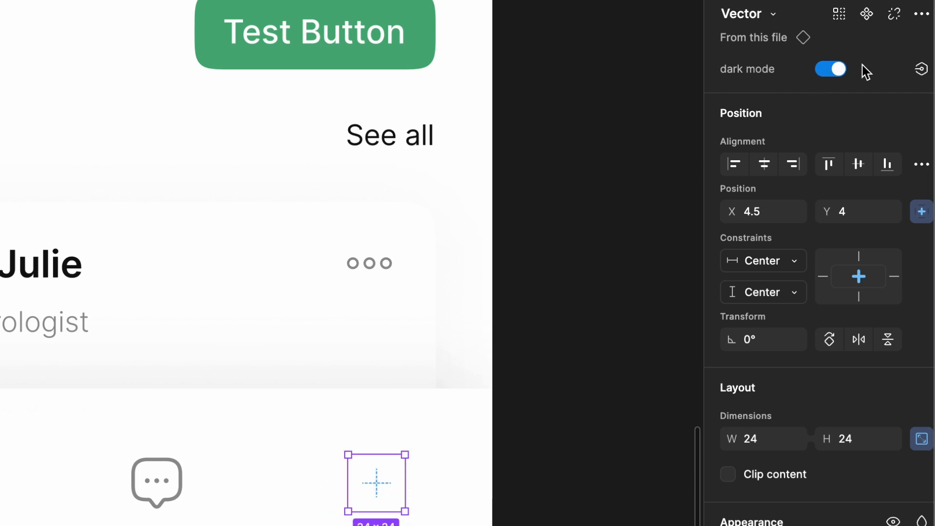
{"action": "left_click", "coordinate": [838, 72]}
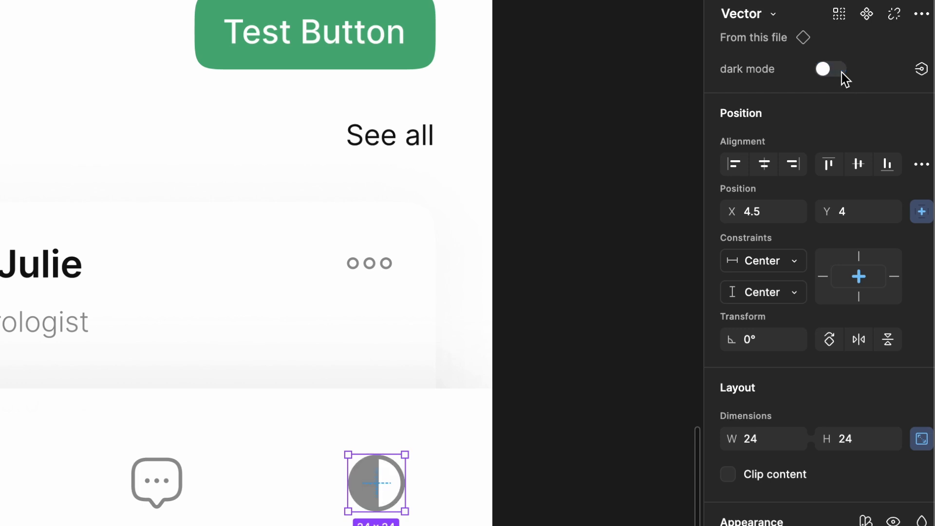
{"action": "scroll", "coordinate": [495, 340], "scroll_direction": "down", "scroll_amount": 3}
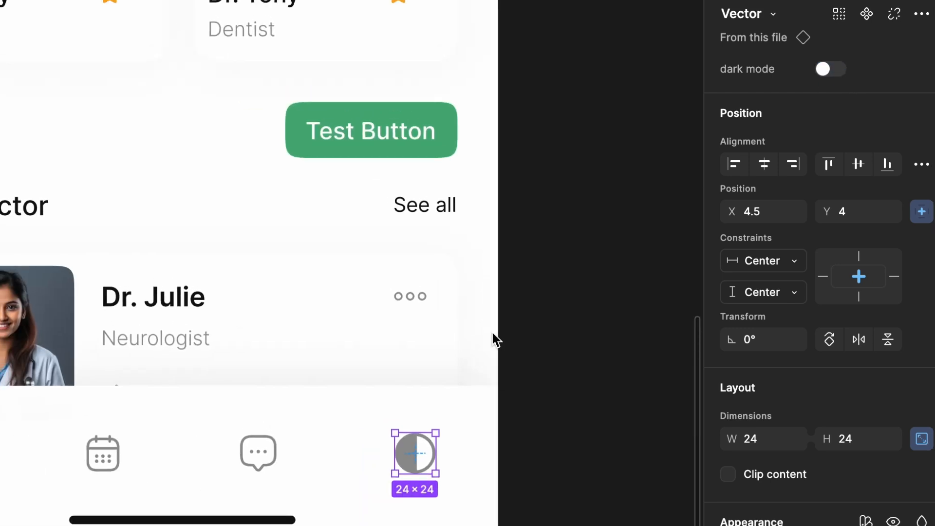
{"action": "left_click", "coordinate": [839, 71]}
{"action": "left_click", "coordinate": [840, 72]}
{"action": "left_click", "coordinate": [839, 71]}
{"action": "left_click", "coordinate": [840, 73]}
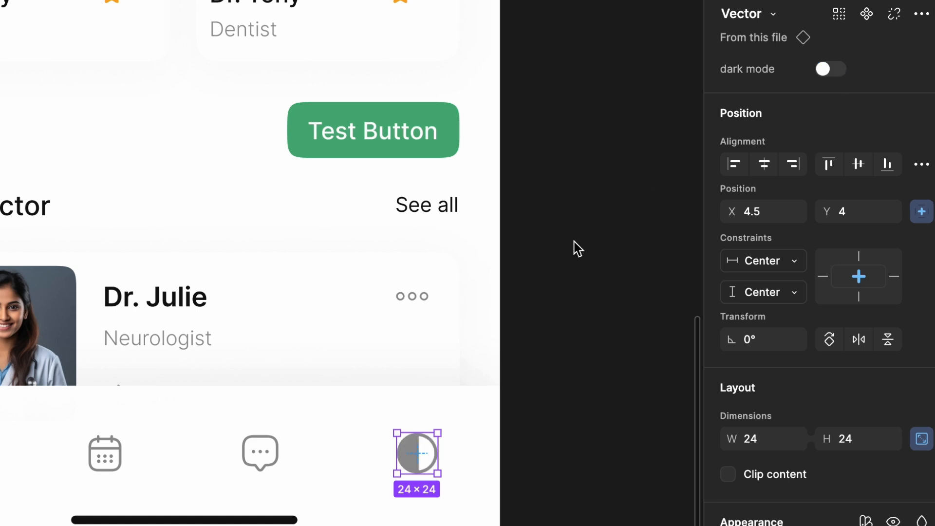
{"action": "scroll", "coordinate": [575, 244], "scroll_direction": "down", "scroll_amount": 3}
{"action": "scroll", "coordinate": [574, 244], "scroll_direction": "up", "scroll_amount": 3}
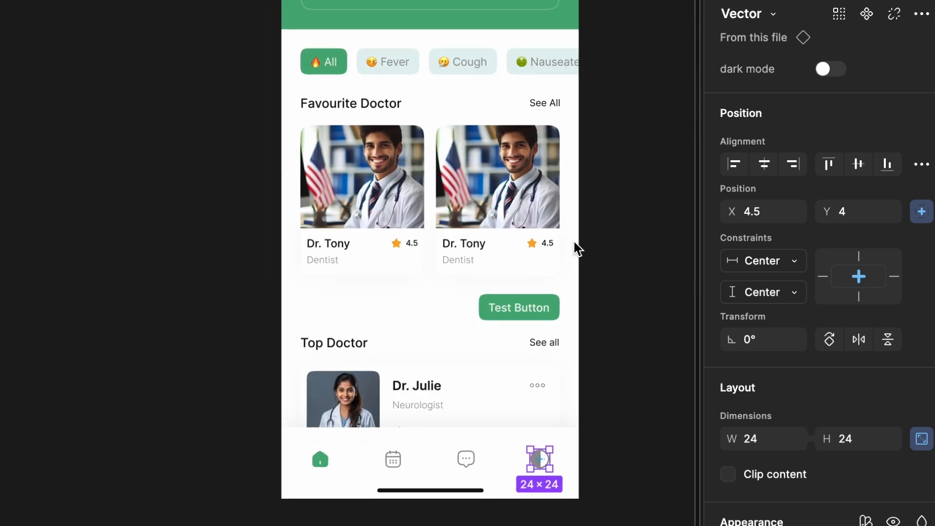
{"action": "scroll", "coordinate": [577, 248], "scroll_direction": "right", "scroll_amount": 3}
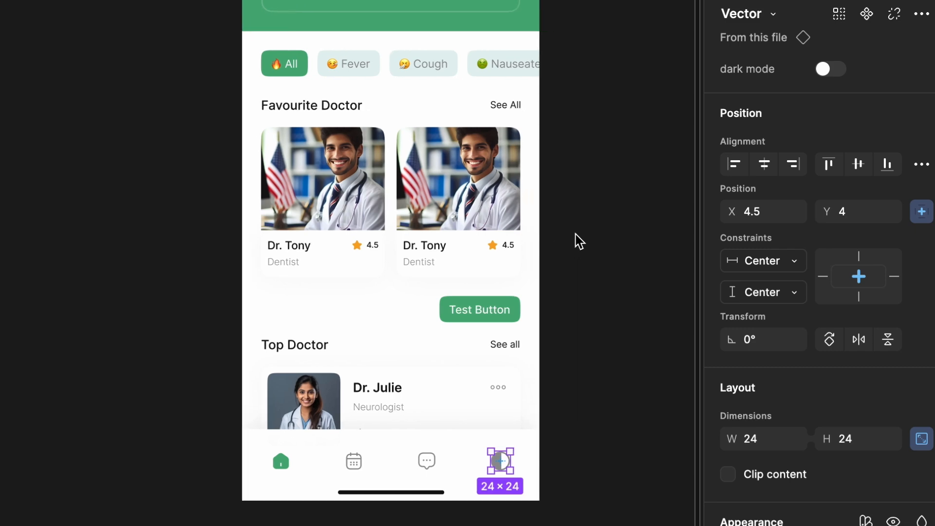
{"action": "scroll", "coordinate": [581, 234], "scroll_direction": "up", "scroll_amount": 2}
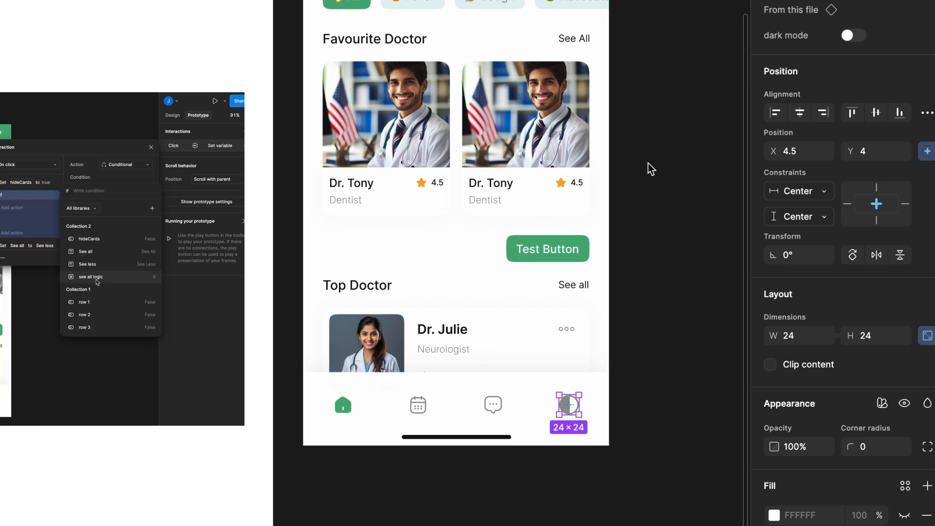
{"action": "scroll", "coordinate": [648, 163], "scroll_direction": "up", "scroll_amount": 2}
{"action": "scroll", "coordinate": [649, 163], "scroll_direction": "left", "scroll_amount": 1}
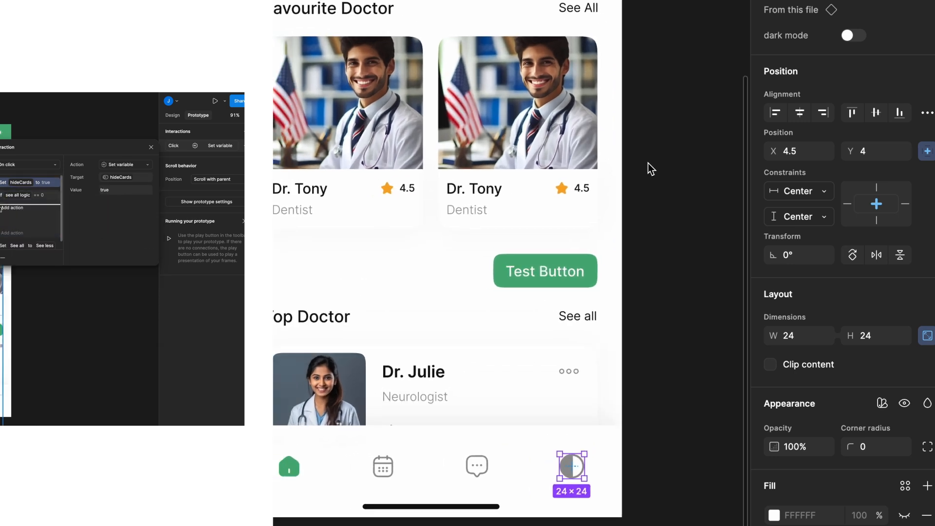
- Add an on-click prototype interaction to the gray dark mode=false variant of the Vector icon component
{"action": "scroll", "coordinate": [651, 168], "scroll_direction": "left", "scroll_amount": 1}
{"action": "scroll", "coordinate": [651, 168], "scroll_direction": "down", "scroll_amount": 5}
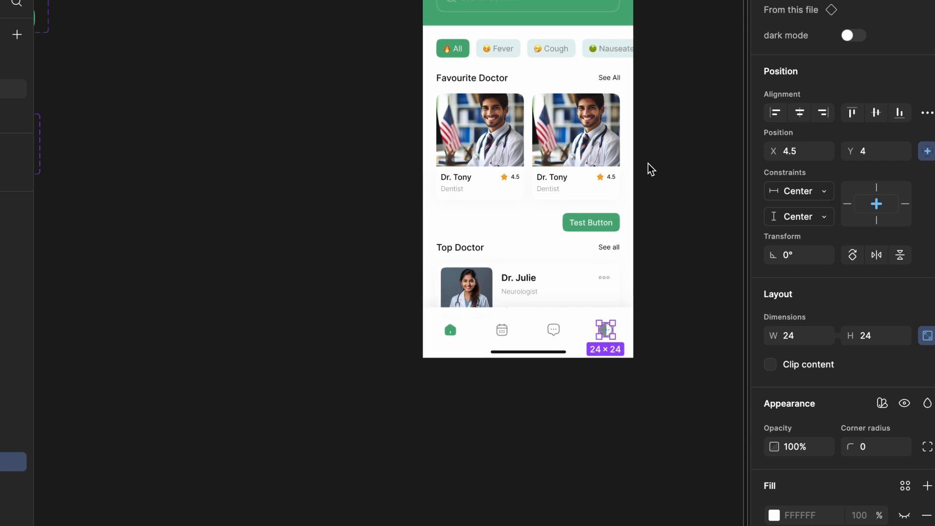
{"action": "scroll", "coordinate": [651, 168], "scroll_direction": "left", "scroll_amount": 6}
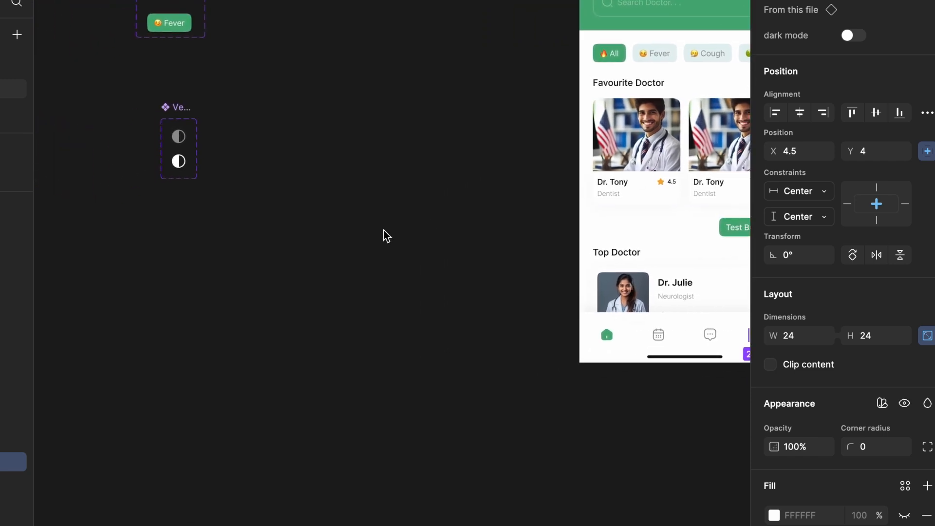
{"action": "scroll", "coordinate": [265, 179], "scroll_direction": "up", "scroll_amount": 5}
{"action": "scroll", "coordinate": [265, 179], "scroll_direction": "left", "scroll_amount": 5}
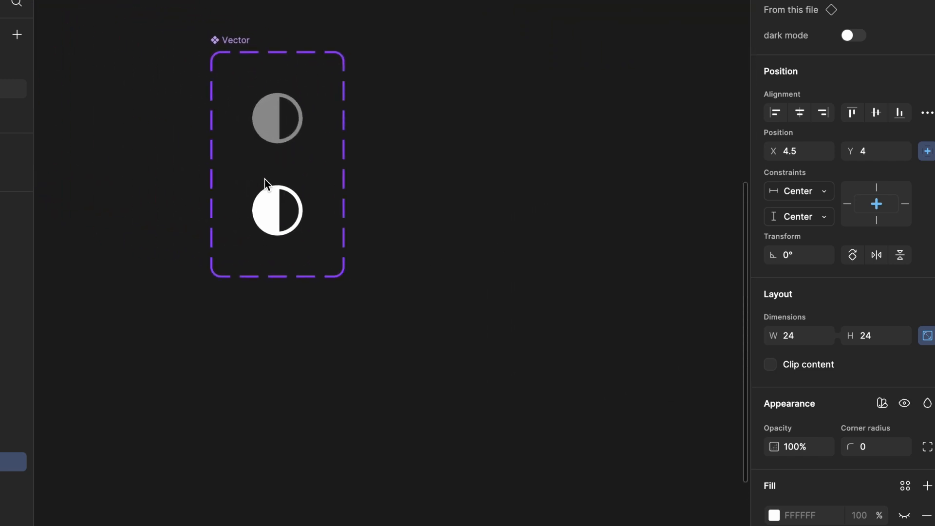
{"action": "left_click", "coordinate": [438, 108]}
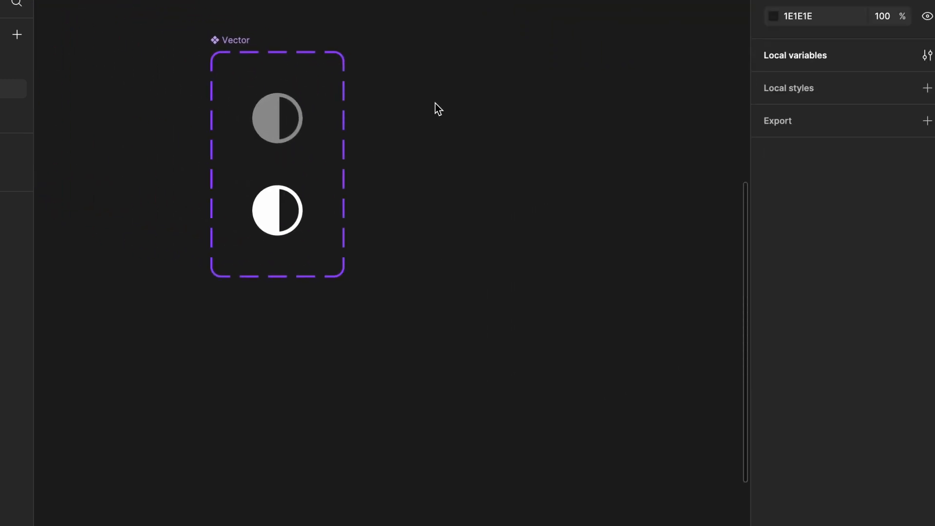
{"action": "left_click", "coordinate": [265, 100]}
{"action": "scroll", "coordinate": [628, 94], "scroll_direction": "left", "scroll_amount": 2}
{"action": "scroll", "coordinate": [631, 95], "scroll_direction": "left", "scroll_amount": 1}
{"action": "left_click", "coordinate": [805, 18]}
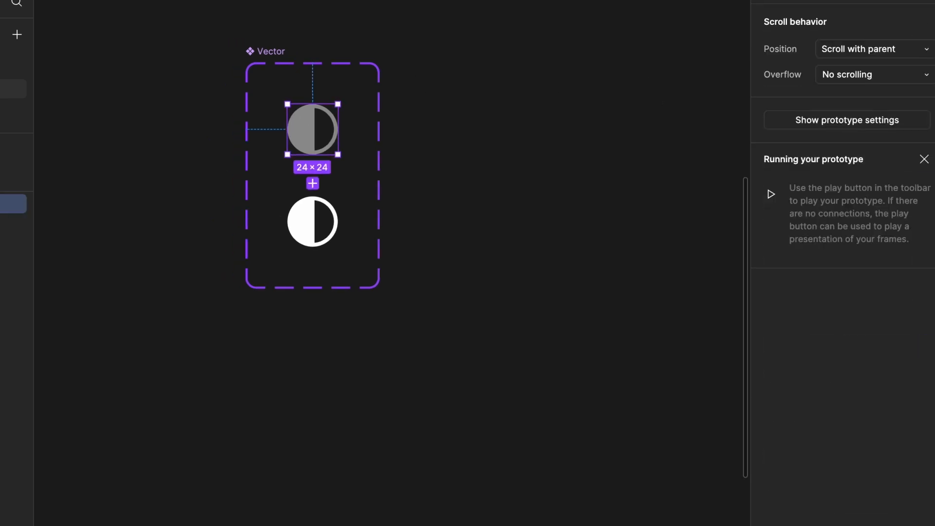
{"action": "left_click", "coordinate": [925, 58]}
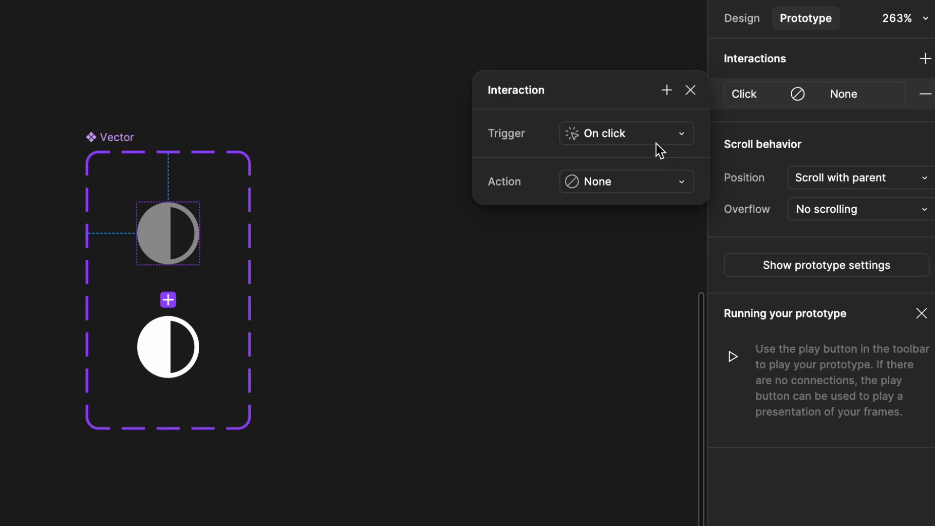
- Make the gray variant's click action set the variable mode of Collection 2 to Dark
{"action": "left_click", "coordinate": [639, 179]}
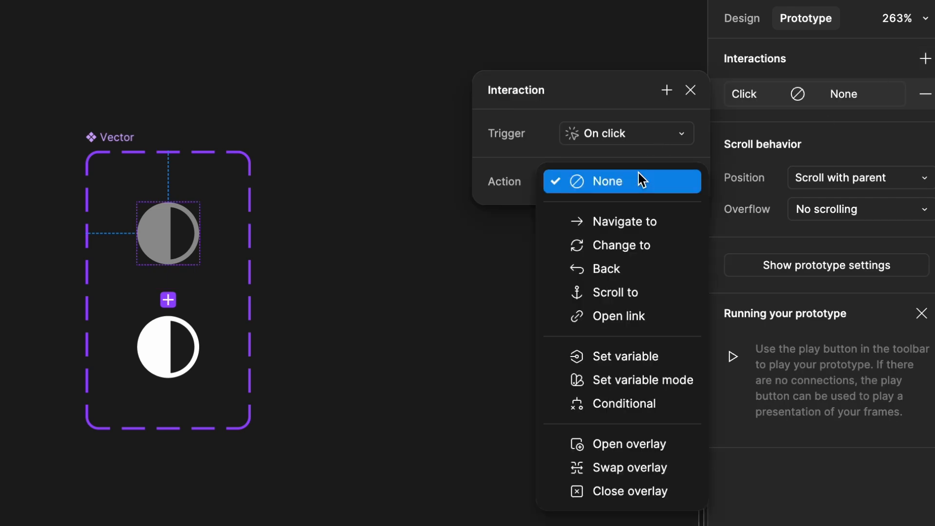
{"action": "left_click", "coordinate": [650, 379]}
{"action": "left_click", "coordinate": [584, 222]}
{"action": "left_click", "coordinate": [584, 217]}
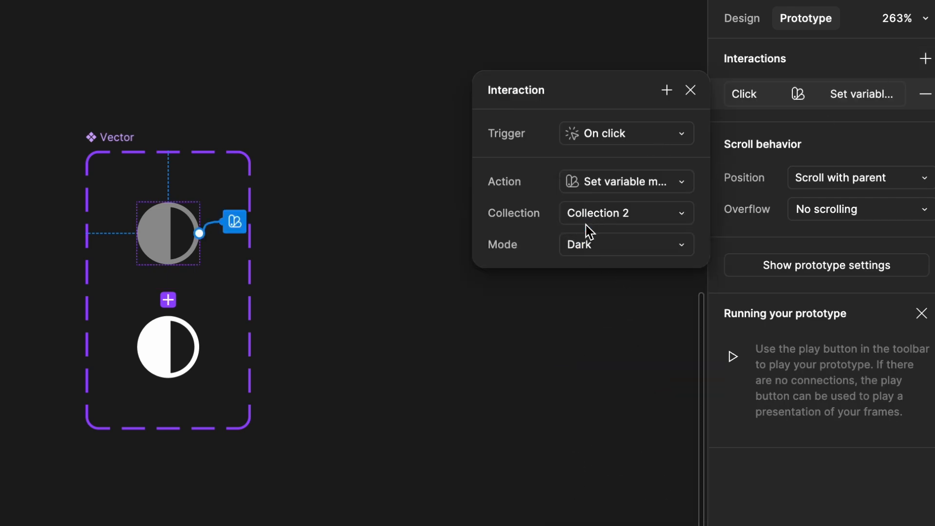
{"action": "left_click", "coordinate": [586, 247]}
{"action": "left_click", "coordinate": [589, 253]}
- Add a second action to the gray variant's click that changes the icon to dark mode=true with an Instant animation
{"action": "left_click_drag", "start_coordinate": [623, 98], "coordinate": [604, 91]}
{"action": "left_click", "coordinate": [648, 84]}
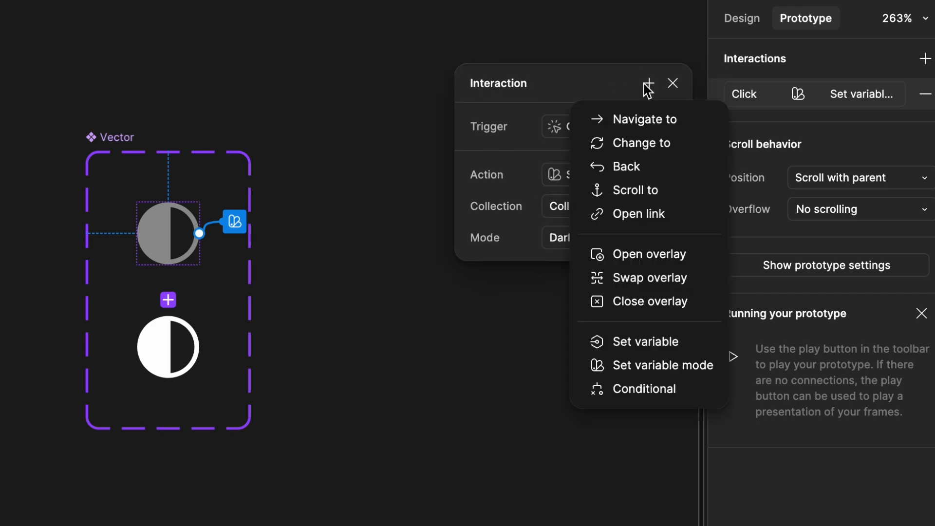
{"action": "left_click", "coordinate": [642, 144]}
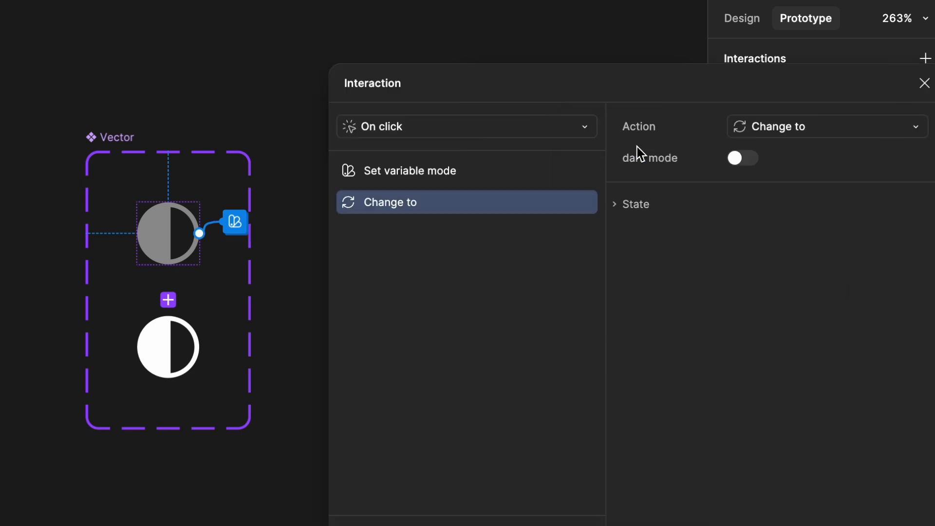
{"action": "left_click", "coordinate": [743, 160]}
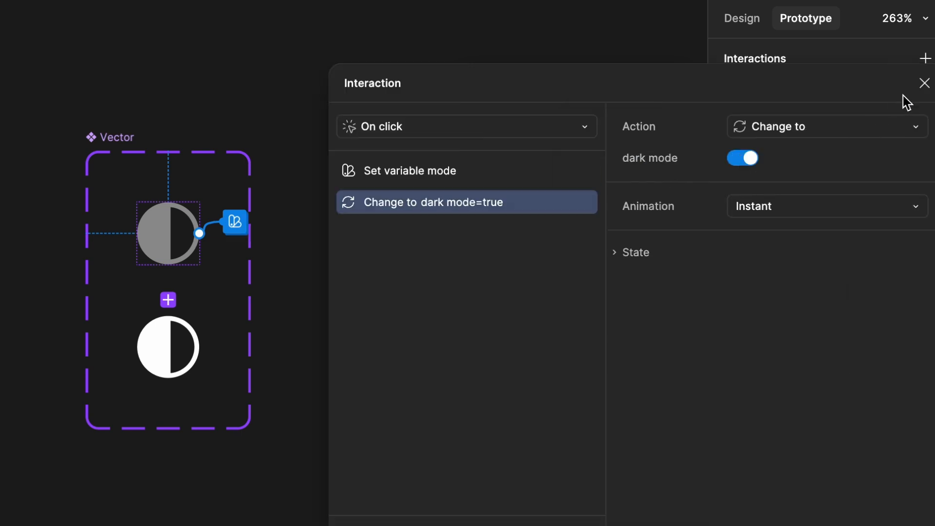
{"action": "left_click", "coordinate": [923, 85]}
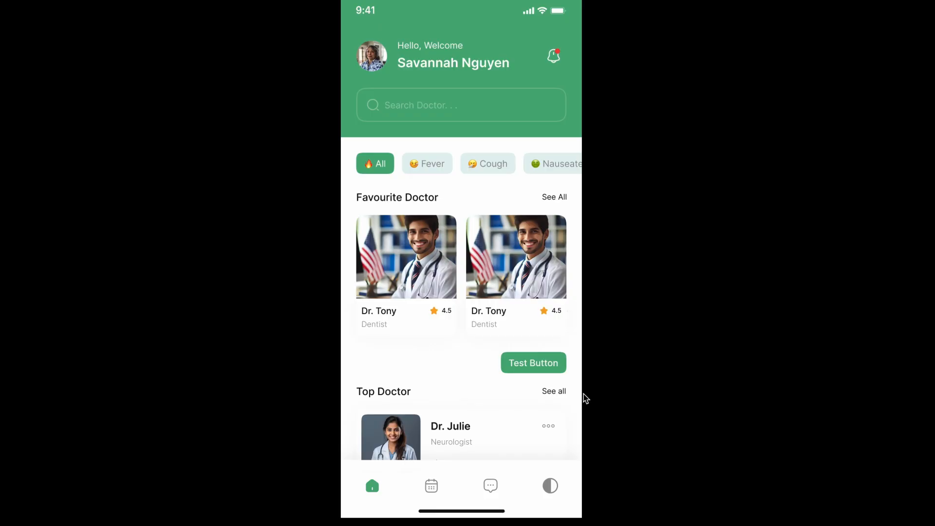
- Run the prototype of the home screen and test the half-circle icon's switch to dark mode
{"action": "scroll", "coordinate": [583, 393], "scroll_direction": "down", "scroll_amount": 1}
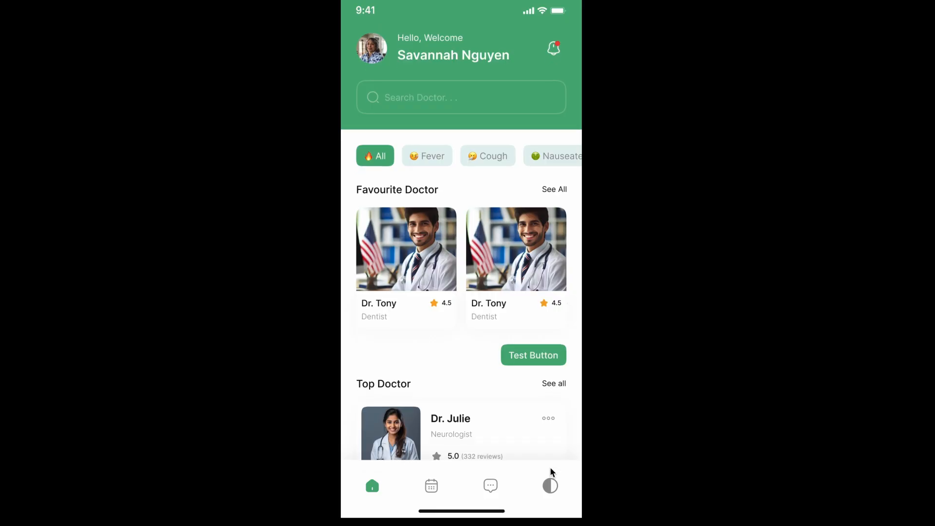
{"action": "left_click", "coordinate": [551, 485]}
{"action": "left_click", "coordinate": [550, 485]}
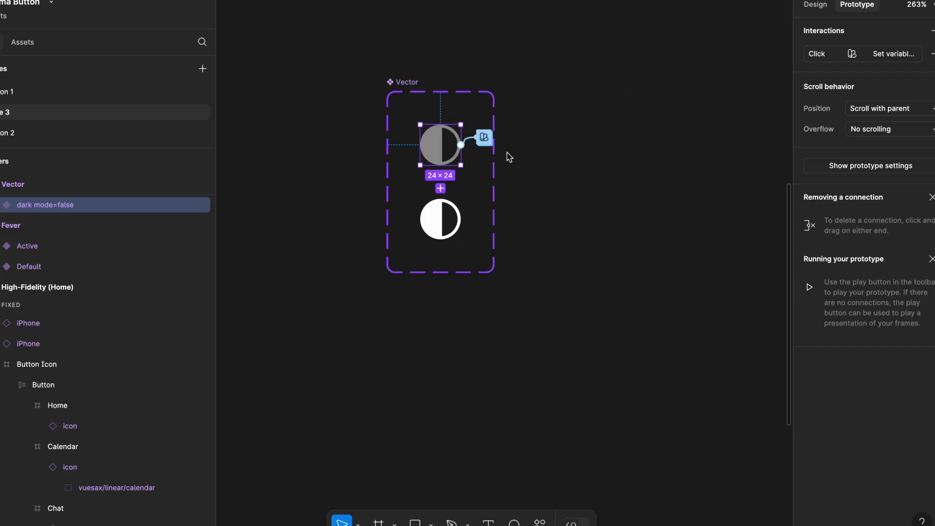
- Give the white dark mode=true variant an on-click interaction that sets the variable mode of Collection 2 to Light
{"action": "left_click", "coordinate": [453, 219]}
{"action": "left_click", "coordinate": [816, 5]}
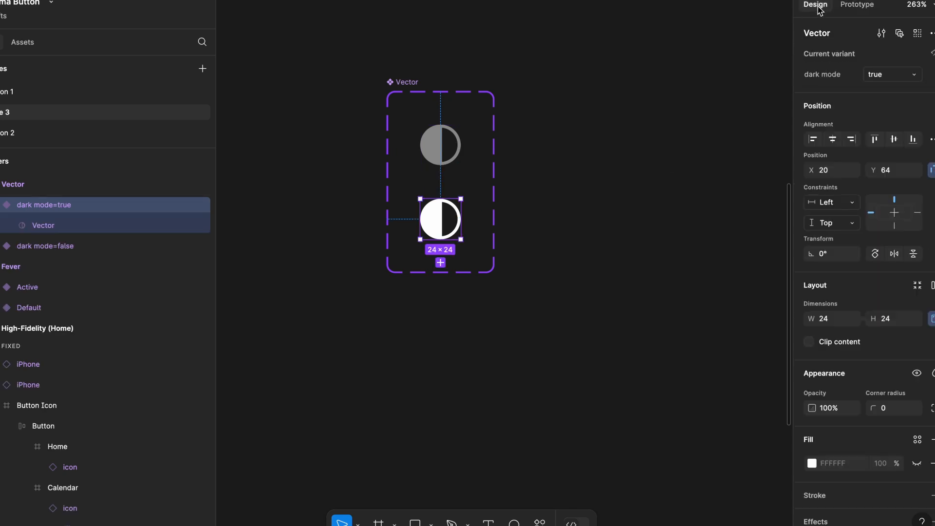
{"action": "left_click", "coordinate": [857, 5]}
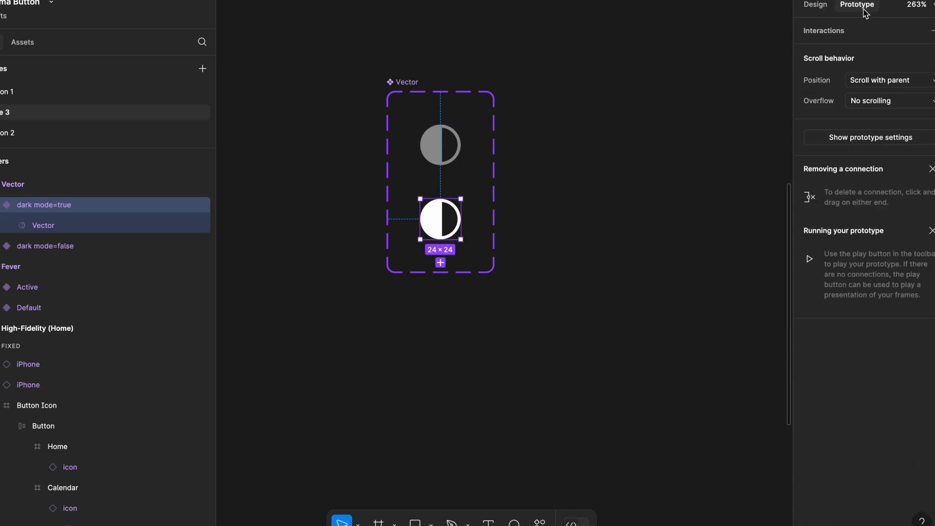
{"action": "left_click", "coordinate": [931, 32]}
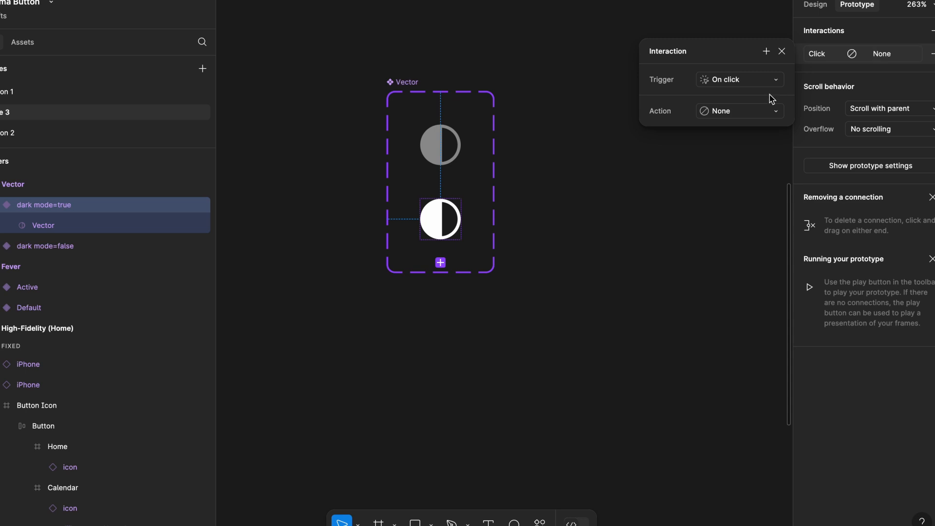
{"action": "left_click", "coordinate": [753, 115]}
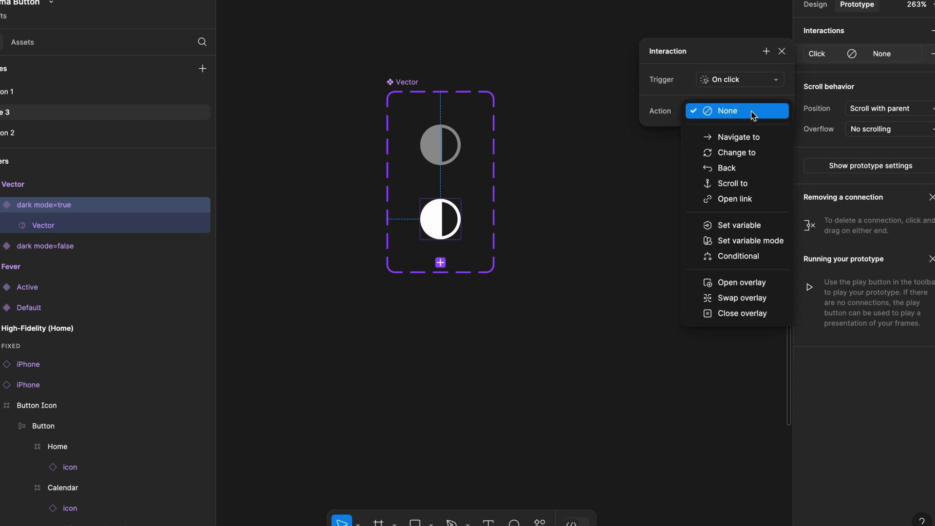
{"action": "left_click", "coordinate": [761, 241]}
{"action": "left_click", "coordinate": [739, 161]}
{"action": "left_click", "coordinate": [737, 139]}
- Add a Change to action to the white variant's click that switches the icon to dark mode=false instantly
{"action": "left_click", "coordinate": [767, 52]}
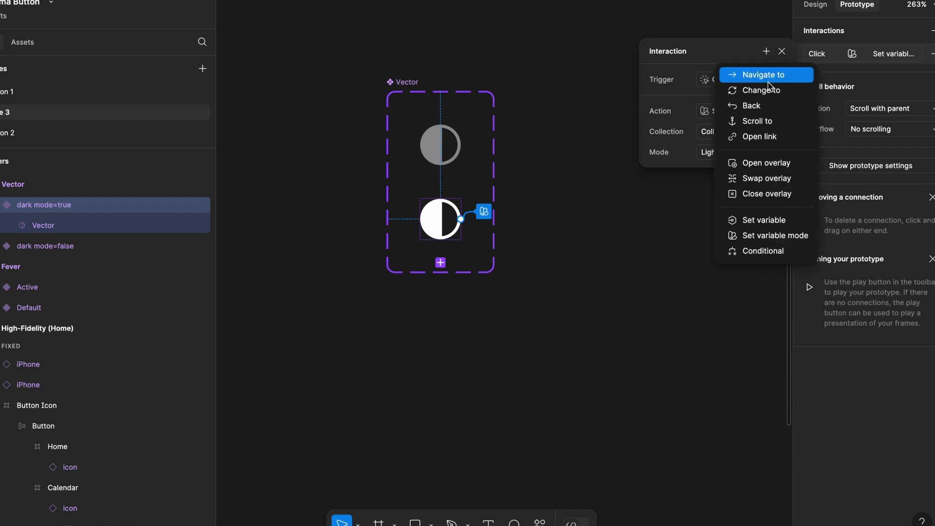
{"action": "left_click", "coordinate": [770, 88]}
{"action": "left_click", "coordinate": [808, 102]}
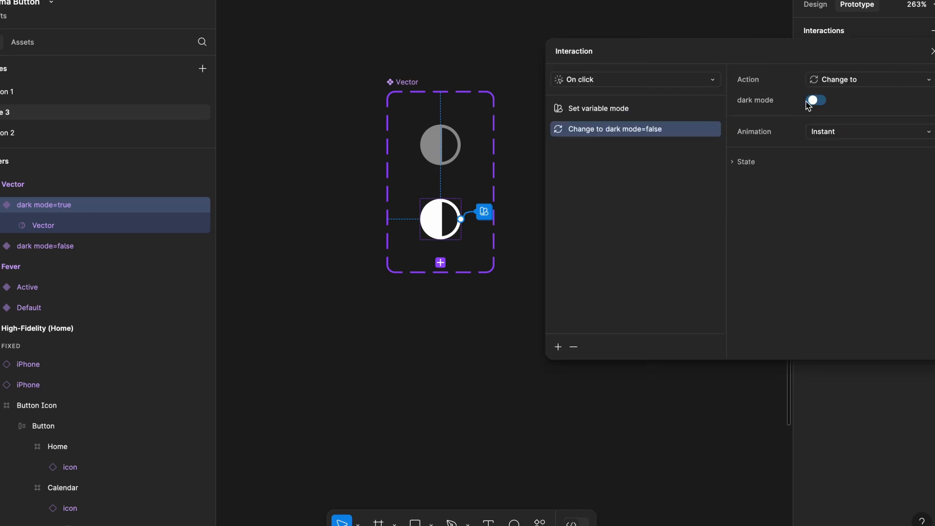
{"action": "left_click", "coordinate": [931, 51]}
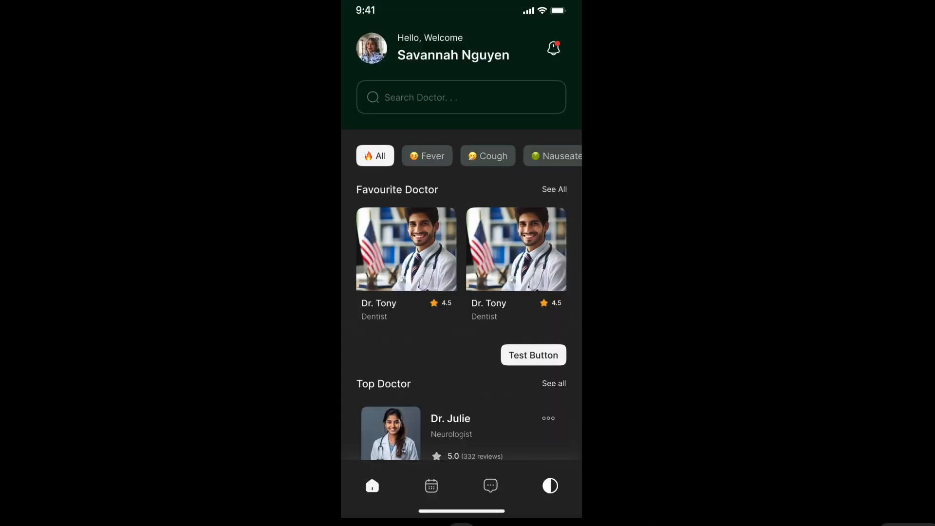
- Test switching the home screen repeatedly between dark and light modes with the half-circle icon in the running prototype
{"action": "left_click", "coordinate": [554, 491]}
{"action": "left_click", "coordinate": [551, 486]}
{"action": "left_click", "coordinate": [551, 486]}
{"action": "left_click", "coordinate": [552, 486]}
{"action": "left_click", "coordinate": [552, 487]}
{"action": "left_click", "coordinate": [552, 487]}
{"action": "left_click", "coordinate": [552, 487]}
{"action": "left_click", "coordinate": [552, 487]}
{"action": "left_click", "coordinate": [553, 487]}
{"action": "left_click", "coordinate": [553, 487]}
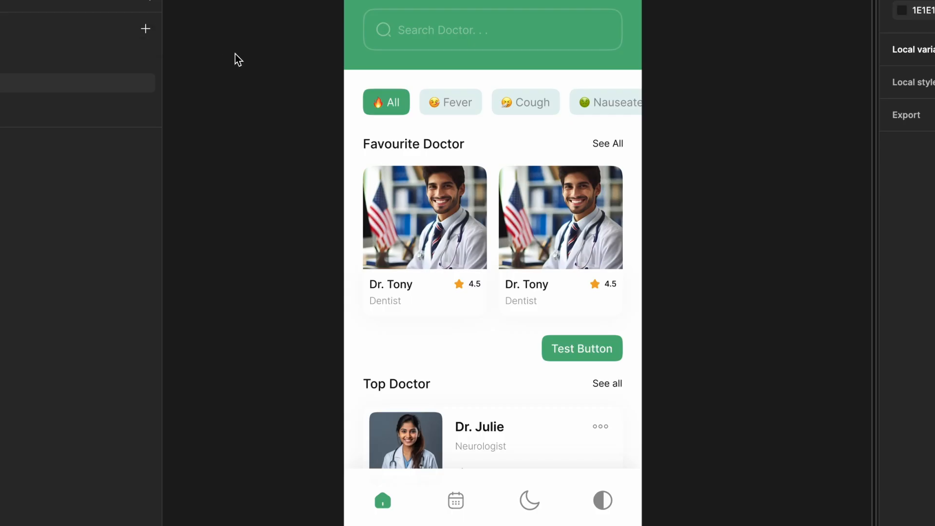
{"action": "scroll", "coordinate": [235, 63], "scroll_direction": "left", "scroll_amount": 2}
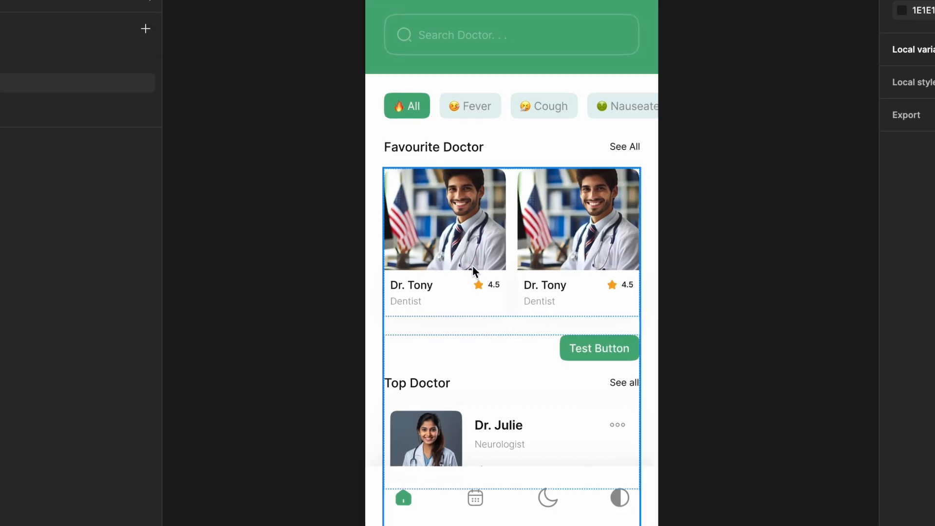
{"action": "scroll", "coordinate": [473, 268], "scroll_direction": "down", "scroll_amount": 1}
{"action": "scroll", "coordinate": [474, 267], "scroll_direction": "up", "scroll_amount": 2}
{"action": "scroll", "coordinate": [473, 268], "scroll_direction": "down", "scroll_amount": 1}
{"action": "scroll", "coordinate": [709, 294], "scroll_direction": "down", "scroll_amount": 2}
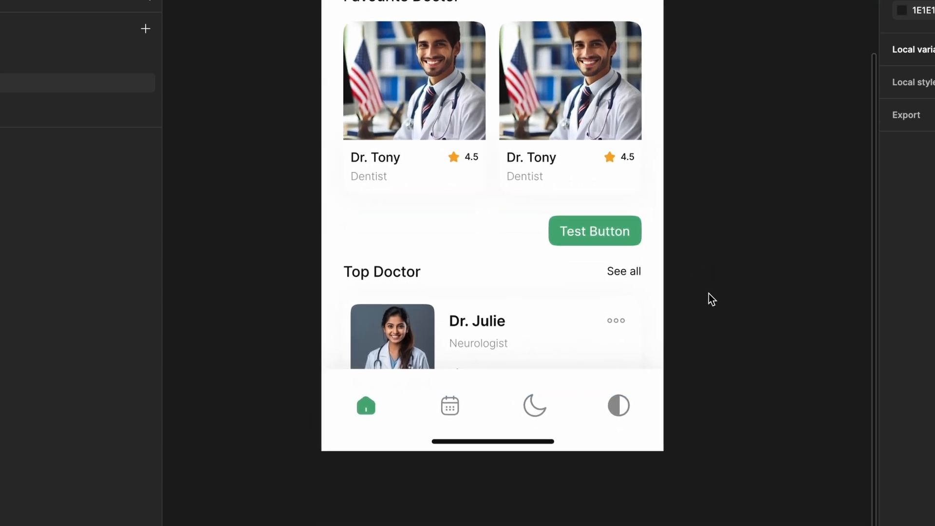
- Try switching the dark mode property of the navigation bar's moon icon on and back off
{"action": "scroll", "coordinate": [536, 399], "scroll_direction": "up", "scroll_amount": 3}
{"action": "left_click", "coordinate": [535, 399]}
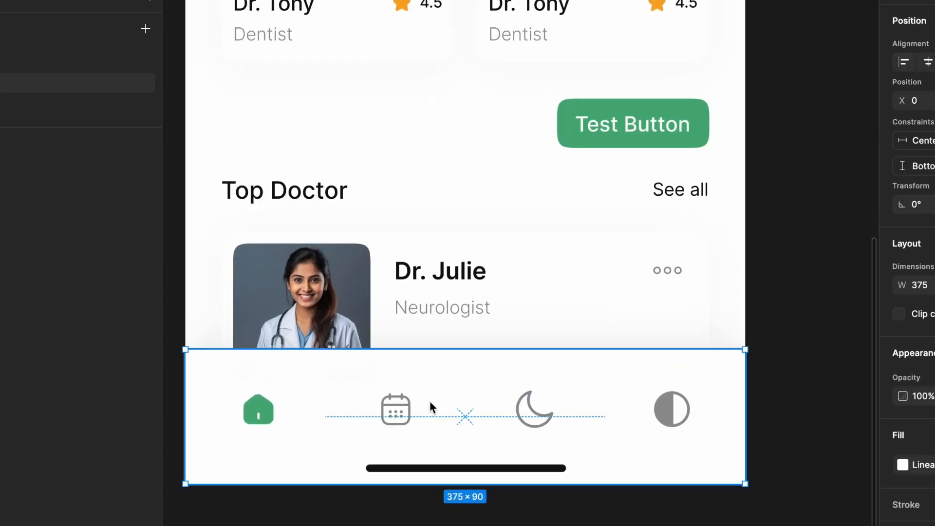
{"action": "double_click", "coordinate": [537, 409]}
{"action": "double_click", "coordinate": [537, 409]}
{"action": "double_click", "coordinate": [537, 410]}
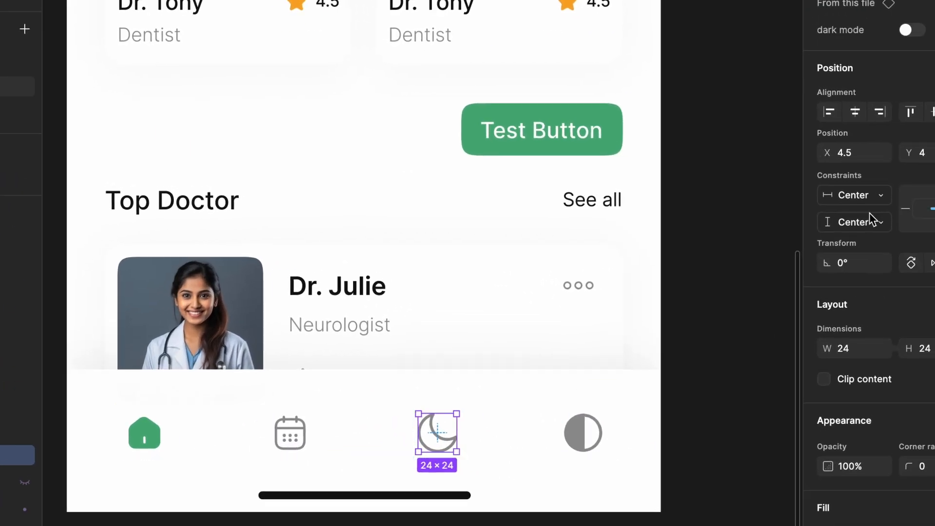
{"action": "left_click", "coordinate": [881, 32]}
{"action": "left_click", "coordinate": [881, 32]}
{"action": "scroll", "coordinate": [518, 217], "scroll_direction": "down", "scroll_amount": 3}
{"action": "scroll", "coordinate": [519, 217], "scroll_direction": "up", "scroll_amount": 3}
{"action": "left_click", "coordinate": [570, 205]}
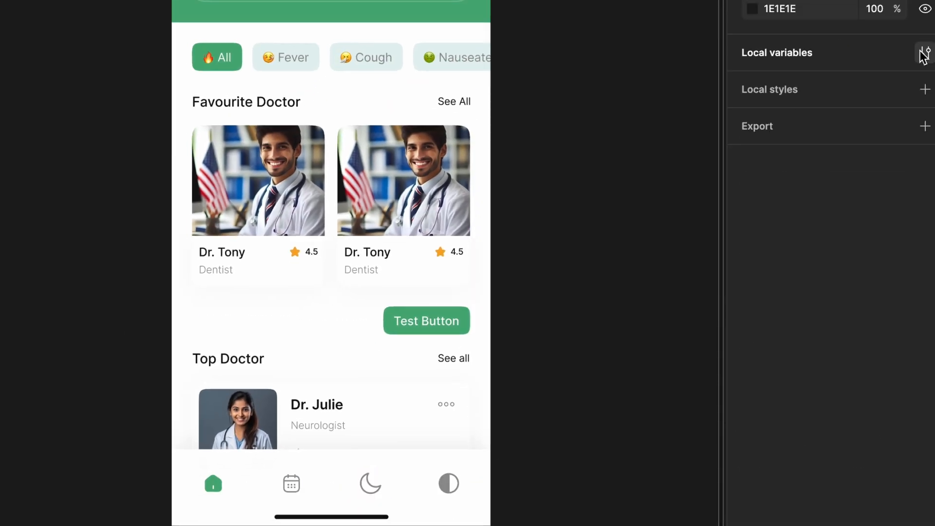
- Create a boolean variable named Dark Mode in Collection 2 with the value False
{"action": "left_click", "coordinate": [925, 53]}
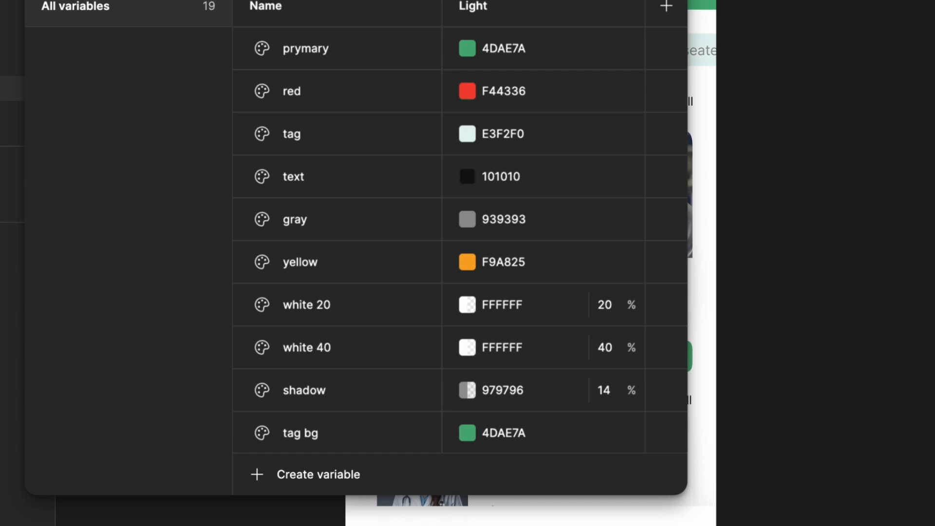
{"action": "scroll", "coordinate": [391, 199], "scroll_direction": "down", "scroll_amount": 5}
{"action": "left_click", "coordinate": [297, 485]}
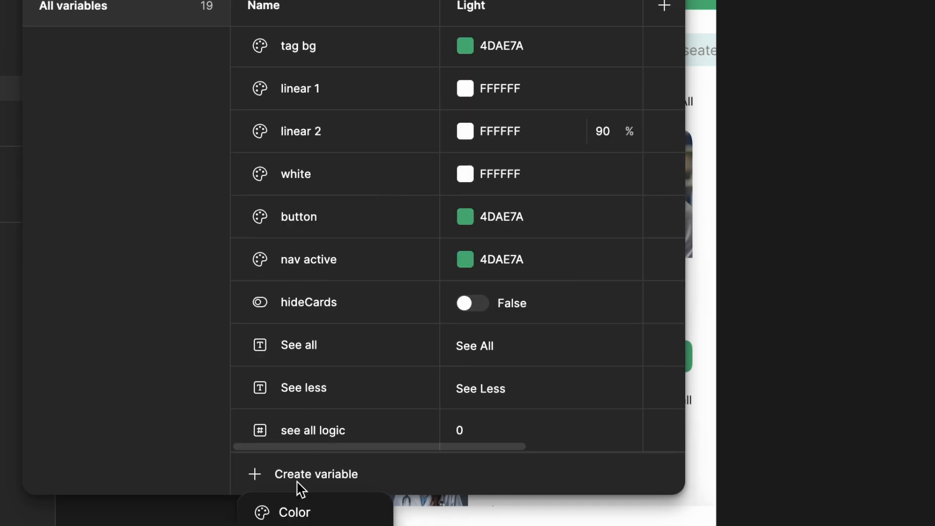
{"action": "left_click", "coordinate": [350, 418]}
{"action": "type", "text": "Dark Mode"}
{"action": "key", "text": "Return"}
{"action": "left_click", "coordinate": [496, 408]}
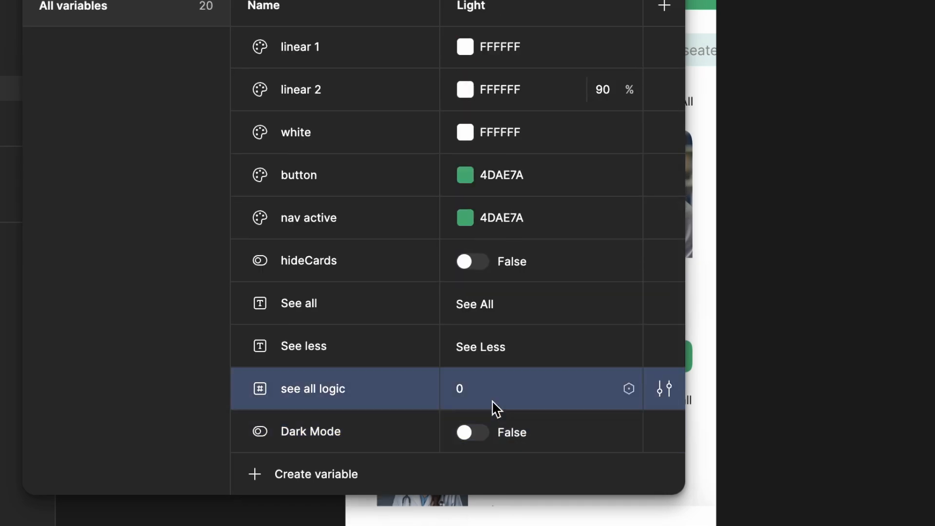
{"action": "left_click", "coordinate": [483, 434]}
{"action": "left_click", "coordinate": [476, 434]}
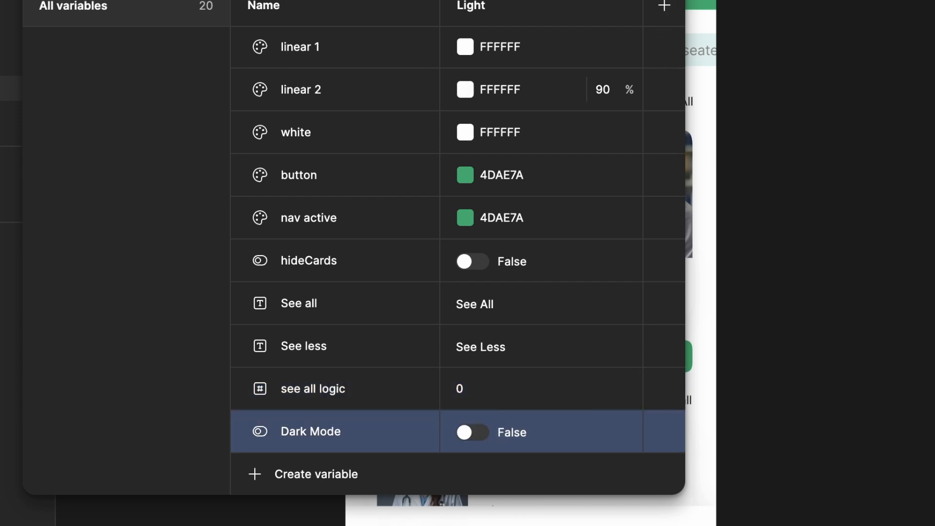
{"action": "left_click", "coordinate": [665, 1]}
- Bind the moon icon's dark mode property to the Dark Mode variable
{"action": "scroll", "coordinate": [574, 456], "scroll_direction": "up", "scroll_amount": 3}
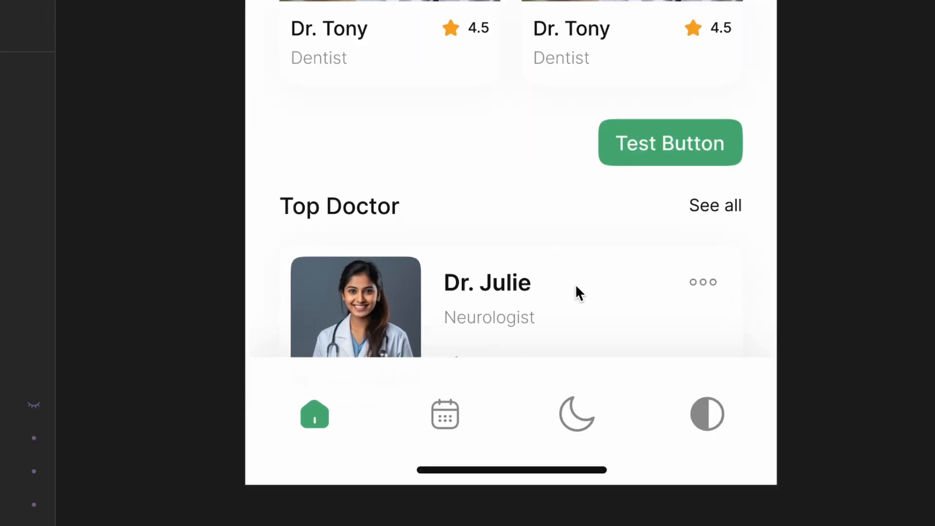
{"action": "scroll", "coordinate": [575, 284], "scroll_direction": "down", "scroll_amount": 3}
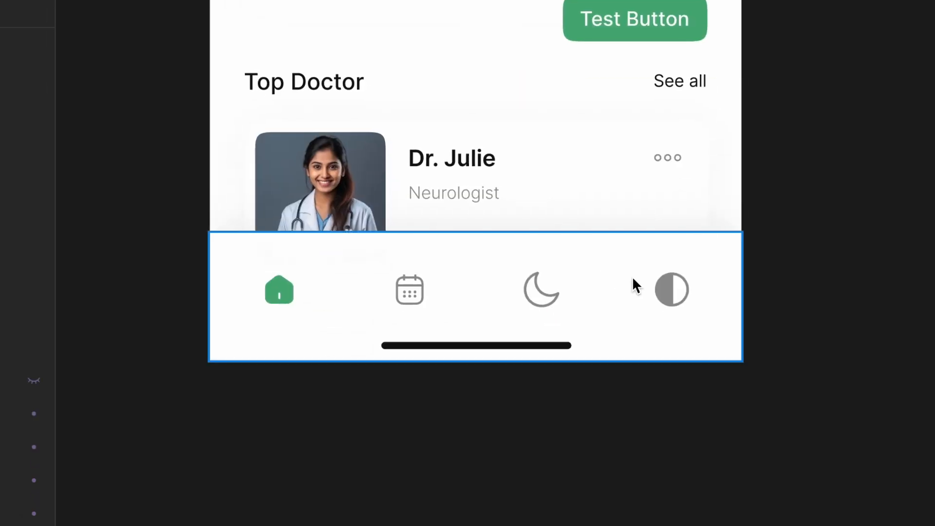
{"action": "left_click", "coordinate": [529, 292]}
{"action": "double_click", "coordinate": [529, 291]}
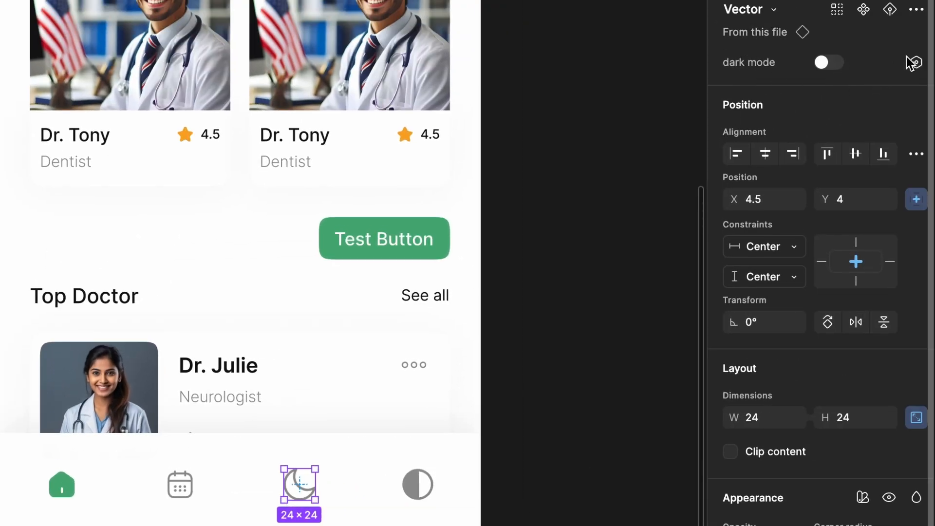
{"action": "left_click", "coordinate": [914, 62]}
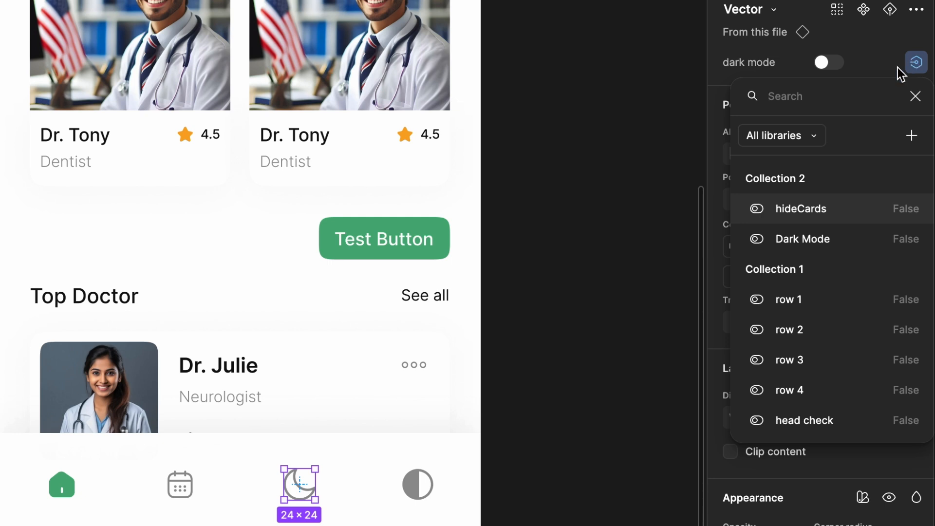
{"action": "type", "text": "Dark Mode"}
{"action": "left_click", "coordinate": [821, 178]}
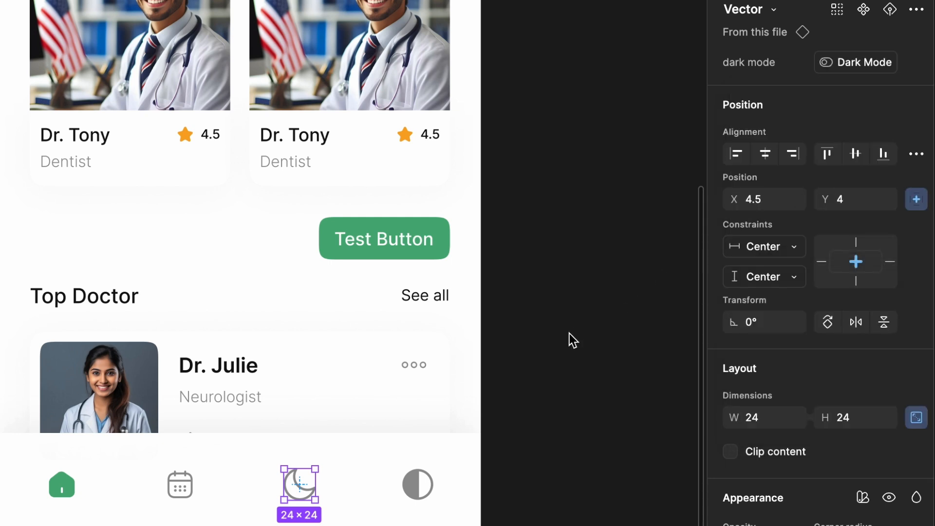
{"action": "left_click", "coordinate": [557, 336]}
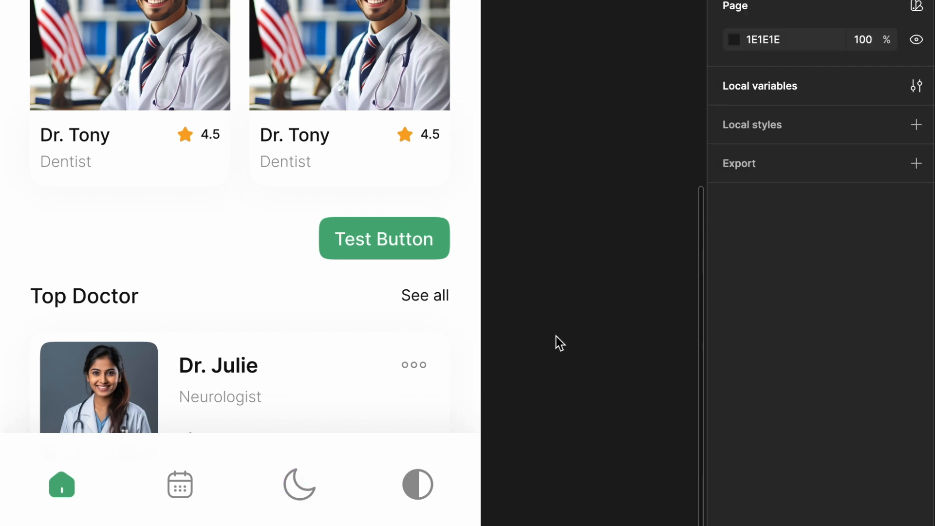
- Test the moon icon's response by toggling the Dark Mode variable between True and False, ending on False
{"action": "left_click", "coordinate": [916, 87]}
{"action": "left_click_drag", "start_coordinate": [289, 31], "coordinate": [70, 6]}
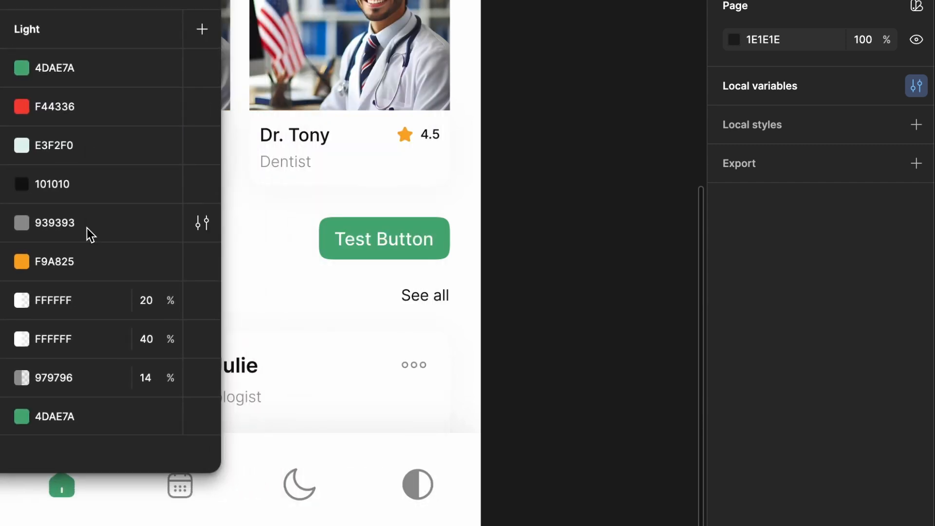
{"action": "scroll", "coordinate": [87, 234], "scroll_direction": "down", "scroll_amount": 8}
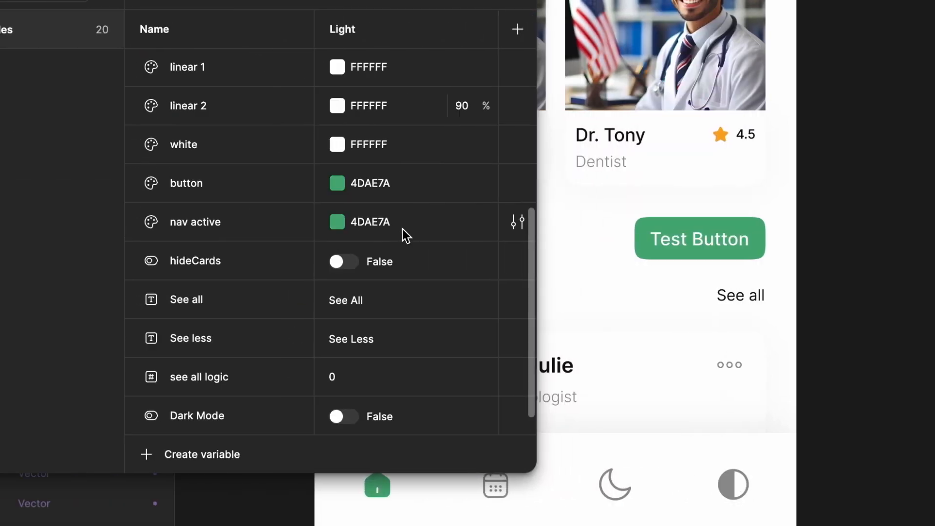
{"action": "scroll", "coordinate": [656, 520], "scroll_direction": "up", "scroll_amount": 5}
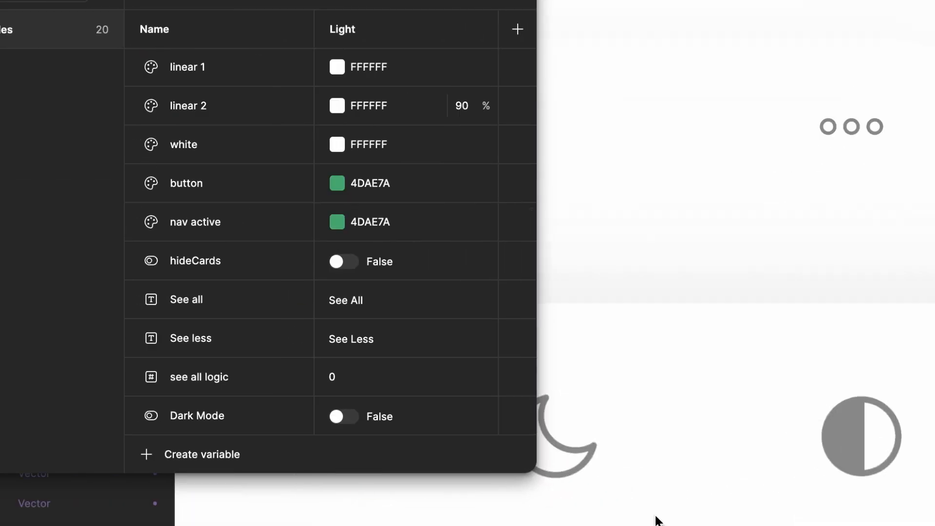
{"action": "scroll", "coordinate": [656, 519], "scroll_direction": "left", "scroll_amount": 4}
{"action": "scroll", "coordinate": [655, 520], "scroll_direction": "down", "scroll_amount": 1}
{"action": "left_click", "coordinate": [340, 428]}
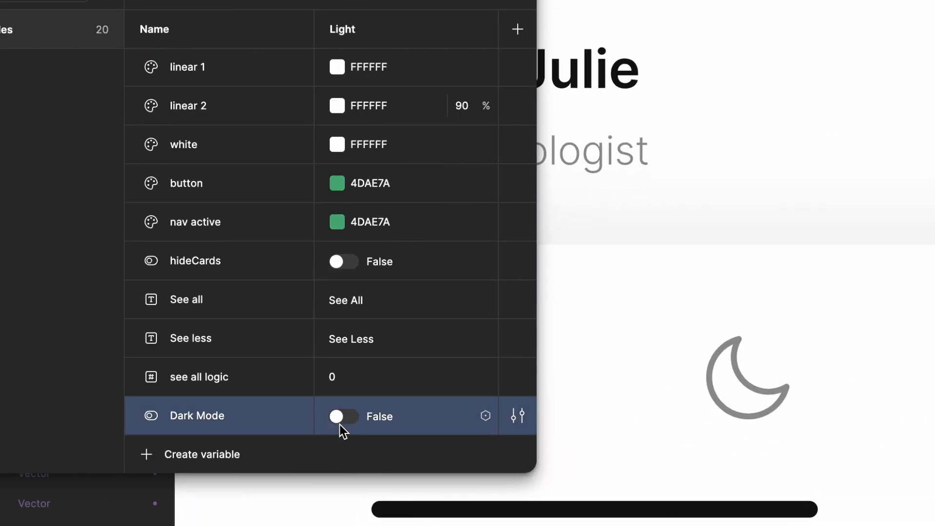
{"action": "left_click", "coordinate": [344, 425]}
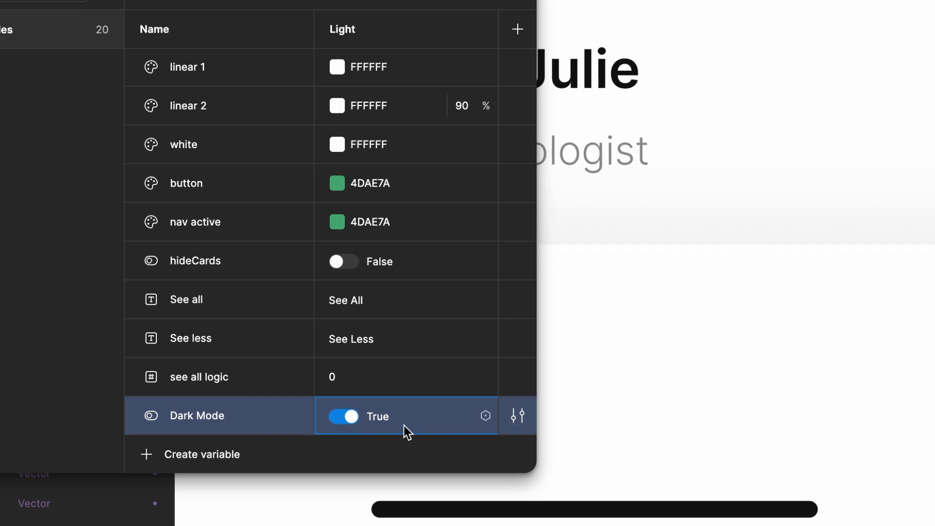
{"action": "left_click", "coordinate": [341, 418]}
{"action": "left_click", "coordinate": [344, 418]}
{"action": "left_click", "coordinate": [344, 418]}
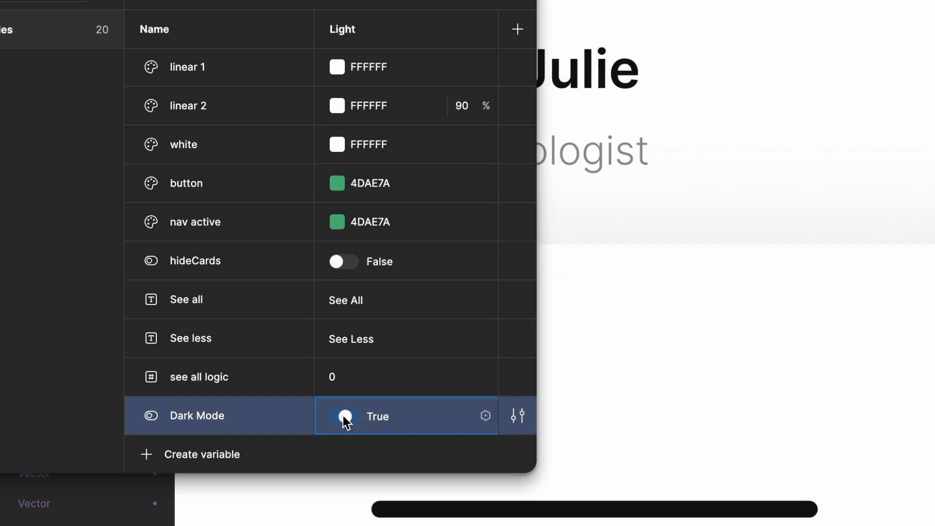
{"action": "left_click", "coordinate": [344, 418]}
{"action": "left_click", "coordinate": [344, 418]}
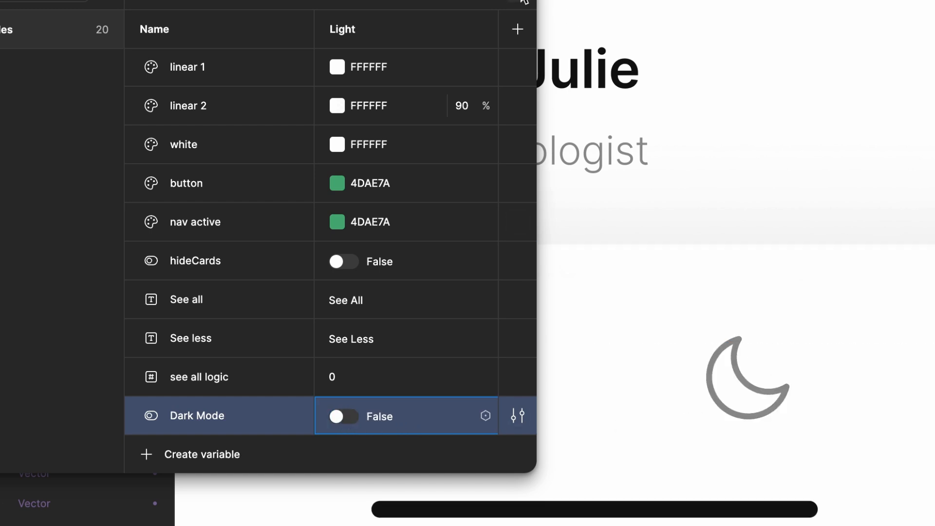
{"action": "left_click", "coordinate": [519, 1]}
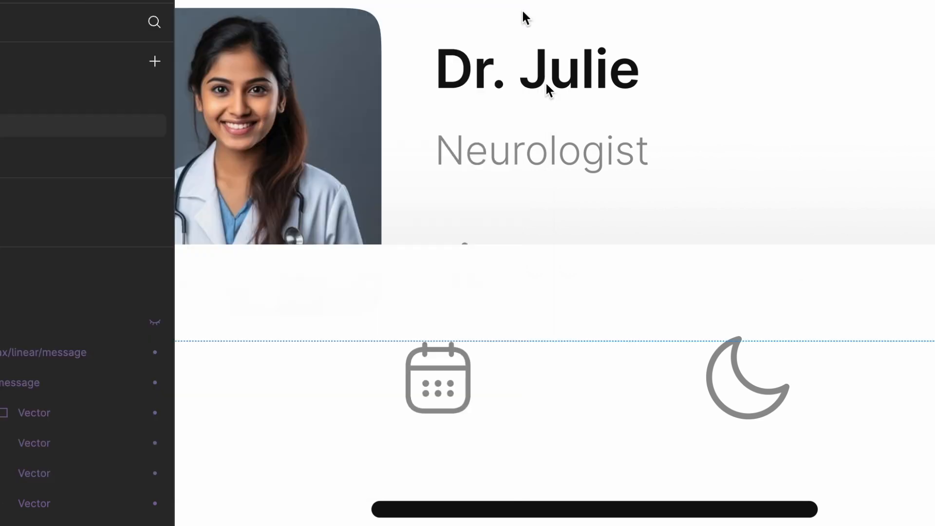
{"action": "scroll", "coordinate": [587, 191], "scroll_direction": "down", "scroll_amount": 8}
{"action": "scroll", "coordinate": [587, 191], "scroll_direction": "up", "scroll_amount": 3}
{"action": "scroll", "coordinate": [766, 174], "scroll_direction": "up", "scroll_amount": 5}
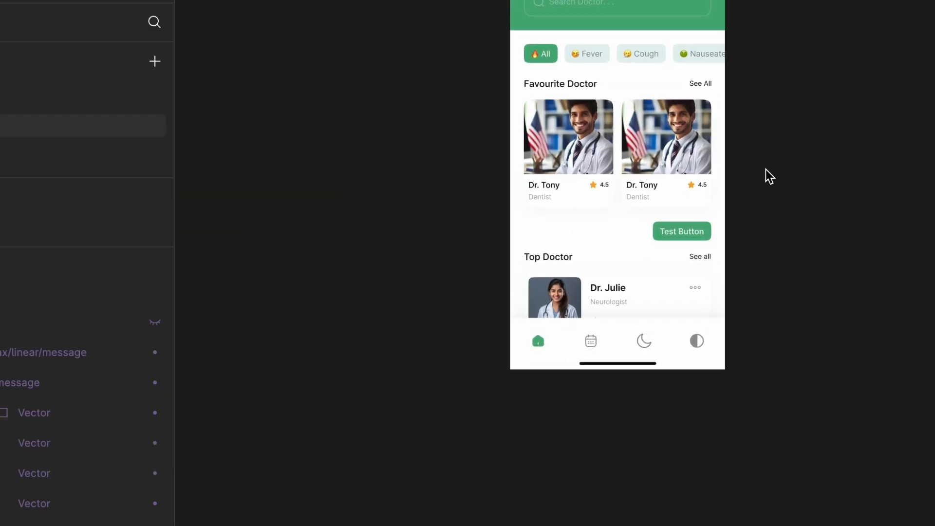
{"action": "scroll", "coordinate": [843, 178], "scroll_direction": "down", "scroll_amount": 1}
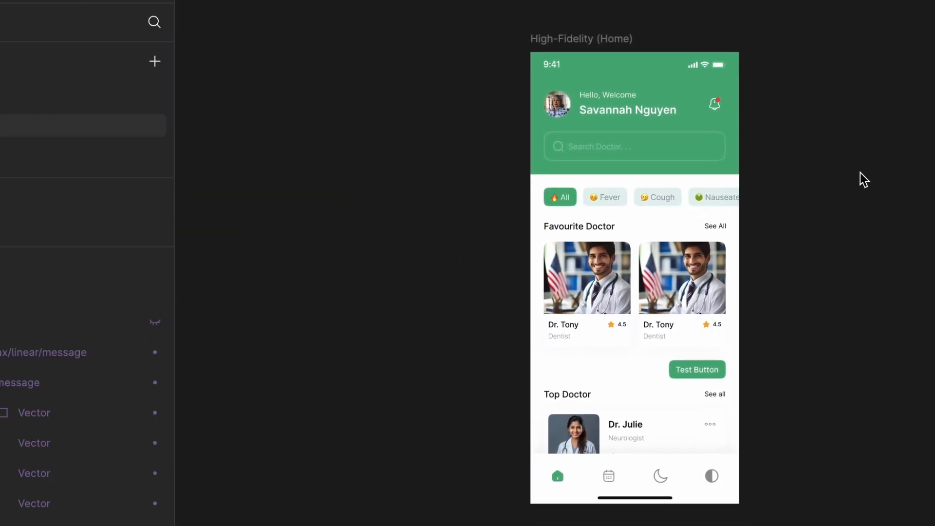
{"action": "scroll", "coordinate": [860, 180], "scroll_direction": "up", "scroll_amount": 2}
{"action": "scroll", "coordinate": [843, 215], "scroll_direction": "down", "scroll_amount": 2}
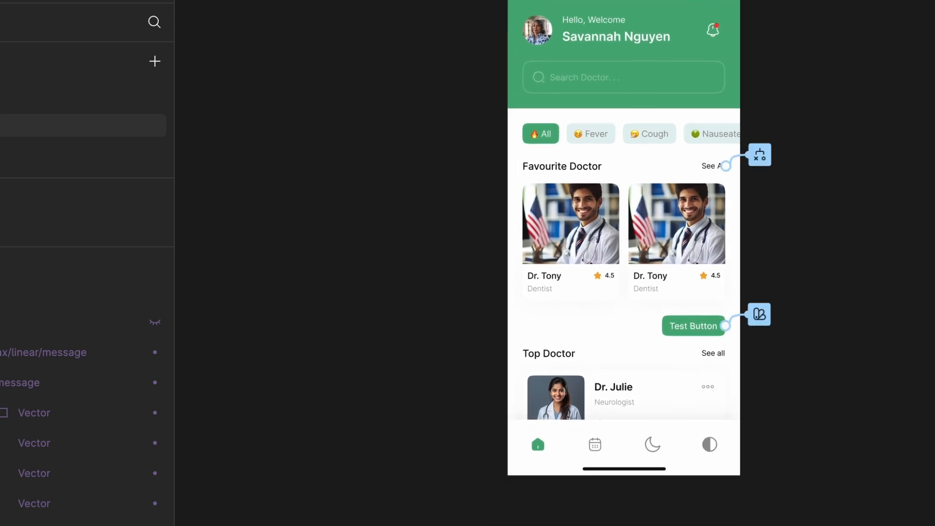
- Give the moon icon in the navigation bar an on-click interaction with a Conditional action
{"action": "scroll", "coordinate": [682, 480], "scroll_direction": "up", "scroll_amount": 3}
{"action": "scroll", "coordinate": [664, 477], "scroll_direction": "up", "scroll_amount": 2}
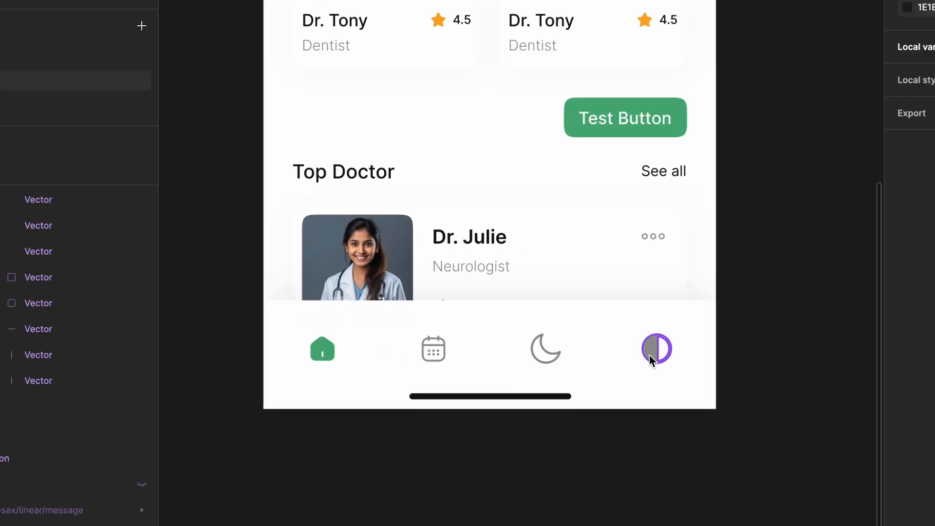
{"action": "left_click", "coordinate": [546, 355]}
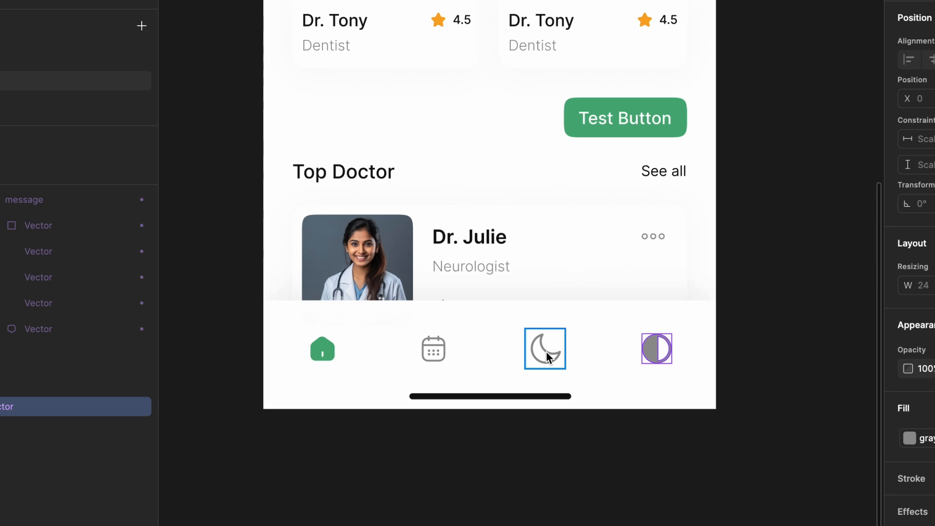
{"action": "left_click", "coordinate": [546, 358]}
{"action": "double_click", "coordinate": [546, 352]}
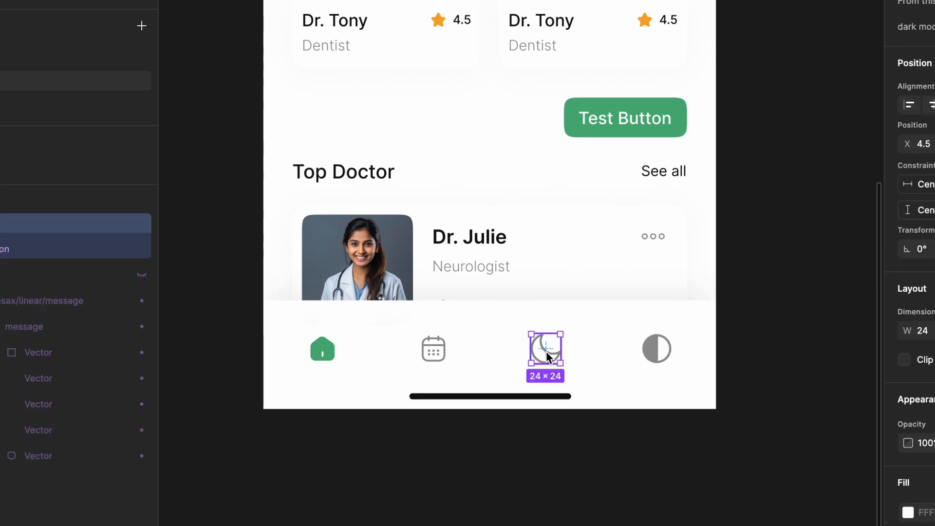
{"action": "left_click", "coordinate": [492, 371]}
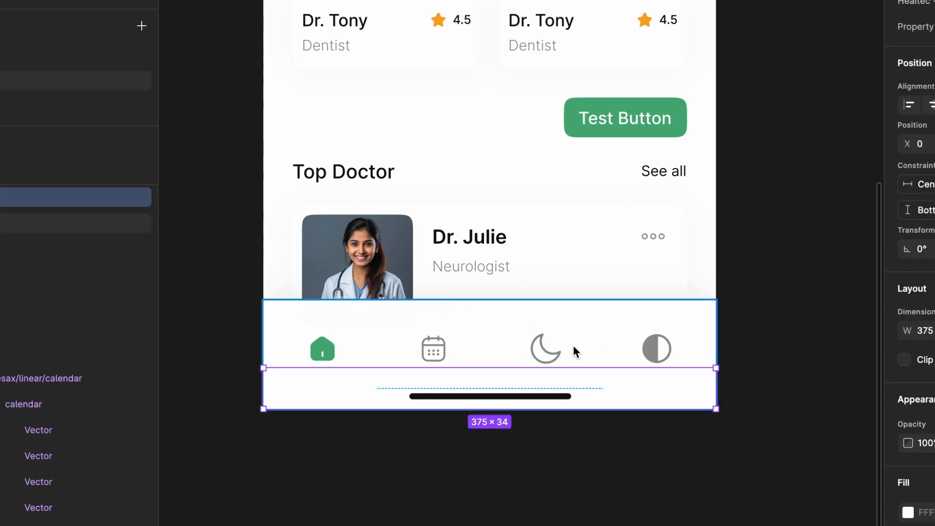
{"action": "left_click", "coordinate": [546, 344]}
{"action": "left_click", "coordinate": [546, 344]}
{"action": "left_click", "coordinate": [546, 344]}
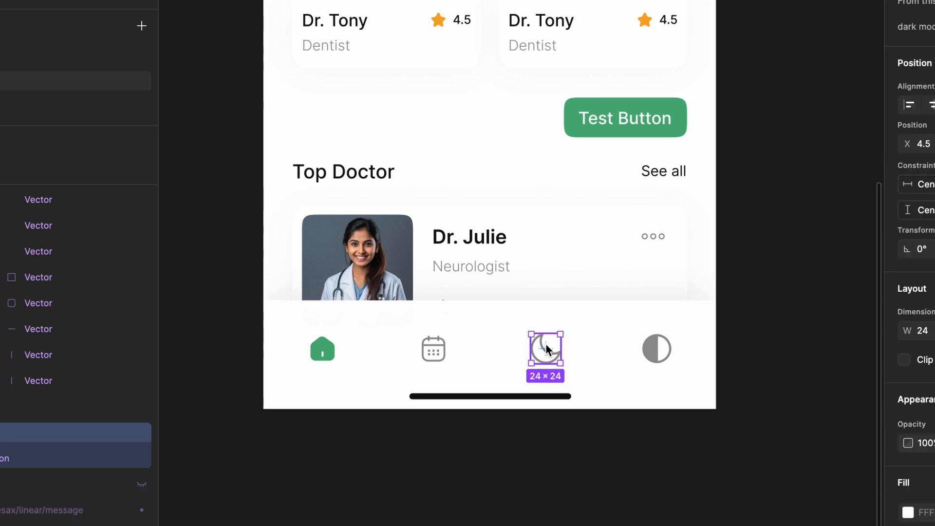
{"action": "left_click", "coordinate": [834, 17]}
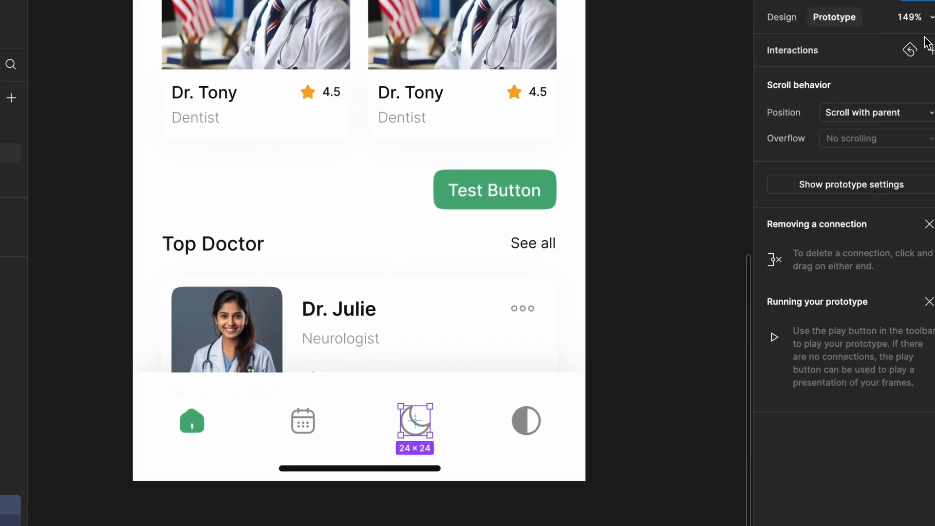
{"action": "left_click", "coordinate": [930, 51]}
{"action": "left_click", "coordinate": [699, 151]}
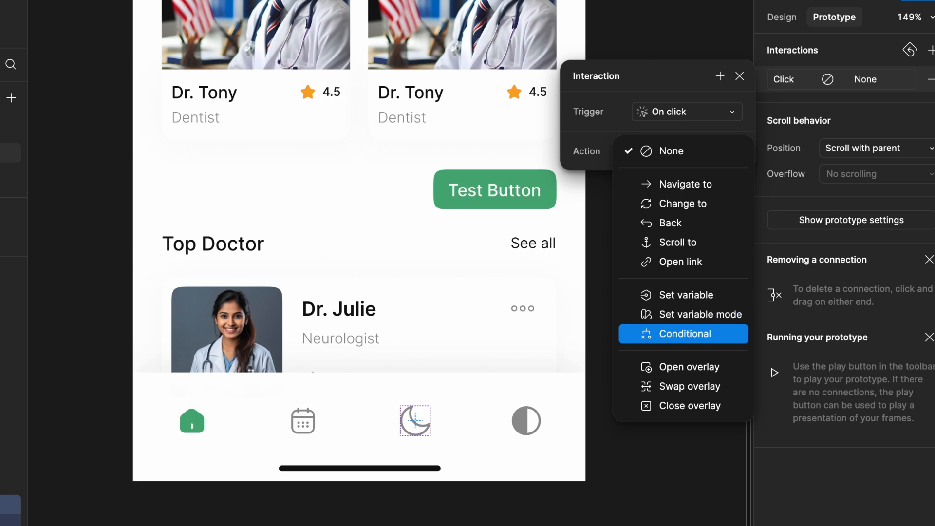
{"action": "left_click", "coordinate": [684, 334]}
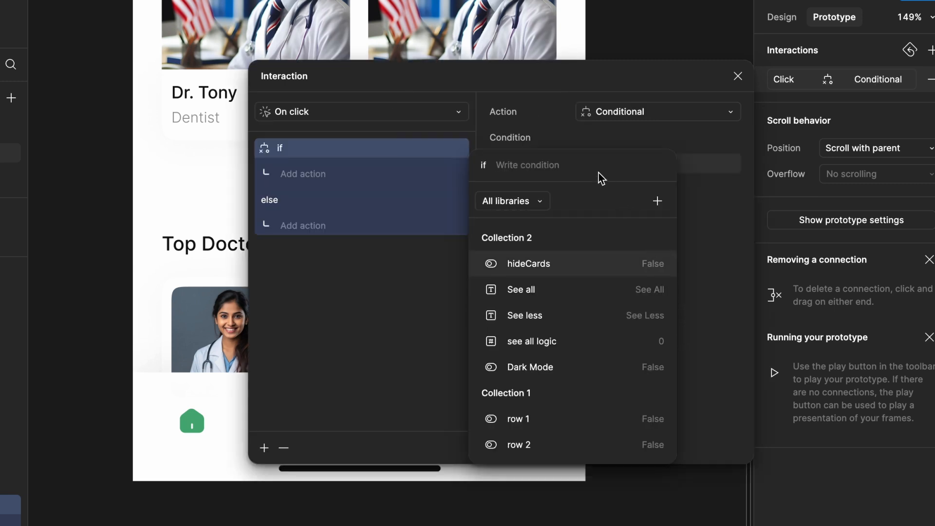
- Set the interaction's condition to Dark Mode == False
{"action": "type", "text": "dar"}
{"action": "left_click", "coordinate": [545, 238]}
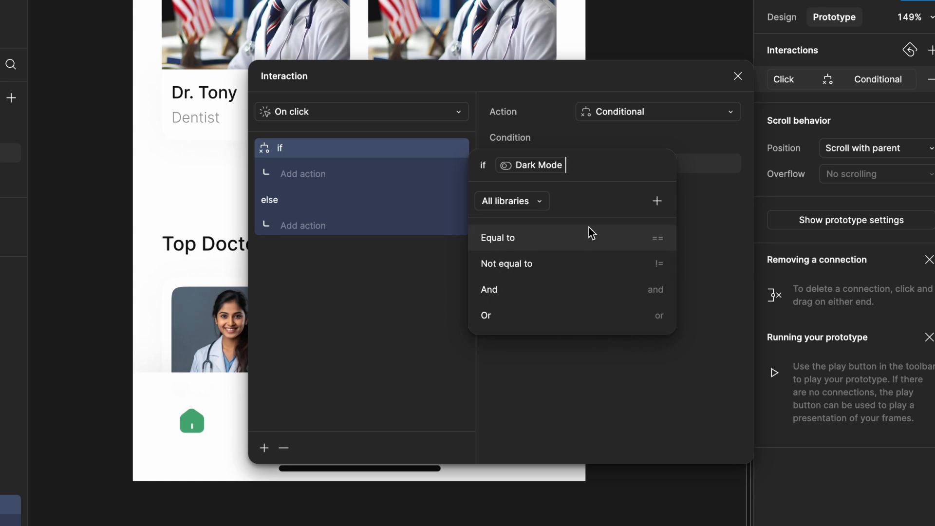
{"action": "left_click", "coordinate": [657, 246]}
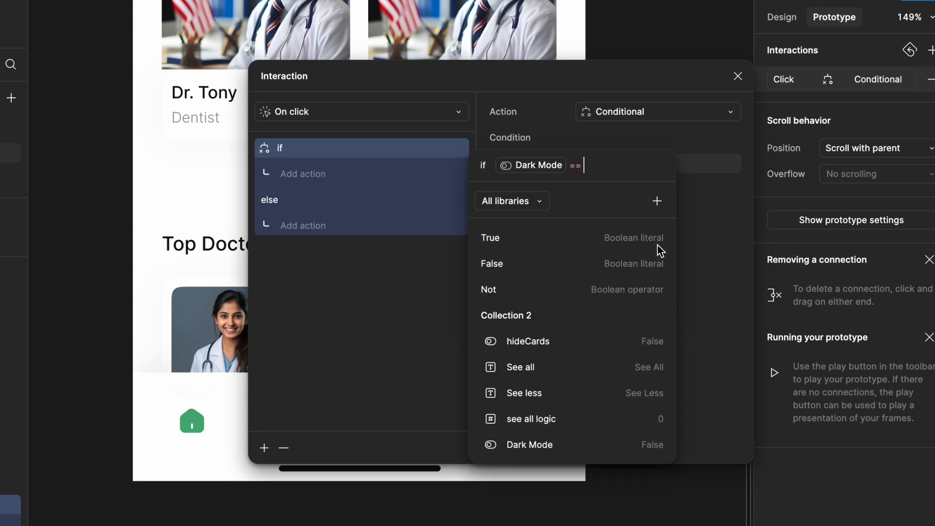
{"action": "left_click", "coordinate": [615, 264]}
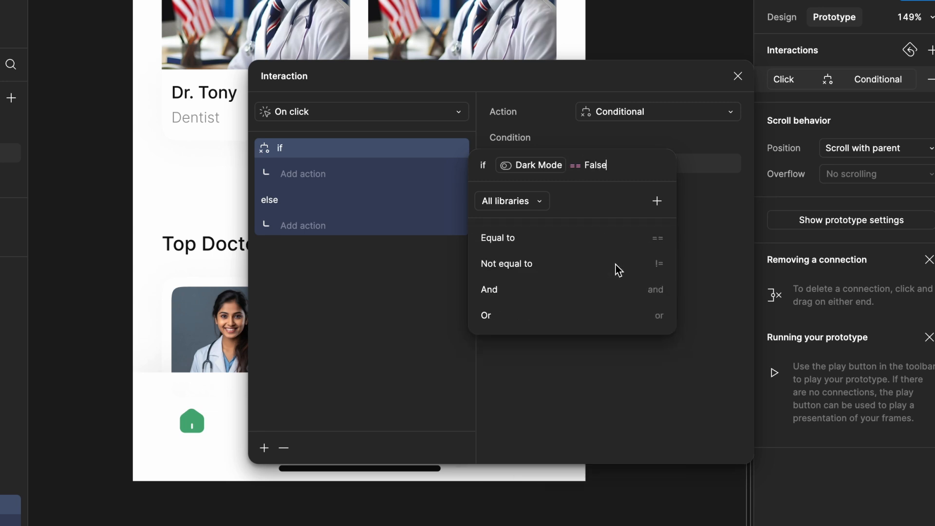
{"action": "left_click", "coordinate": [495, 100]}
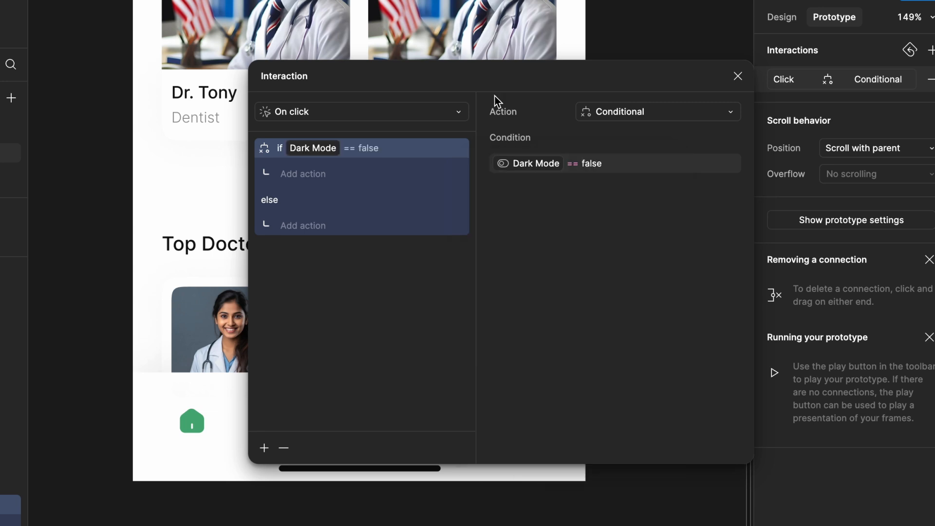
- Add a Change to action with dark mode on to the if branch of the moon icon's conditional
{"action": "left_click", "coordinate": [316, 175]}
{"action": "left_click", "coordinate": [305, 221]}
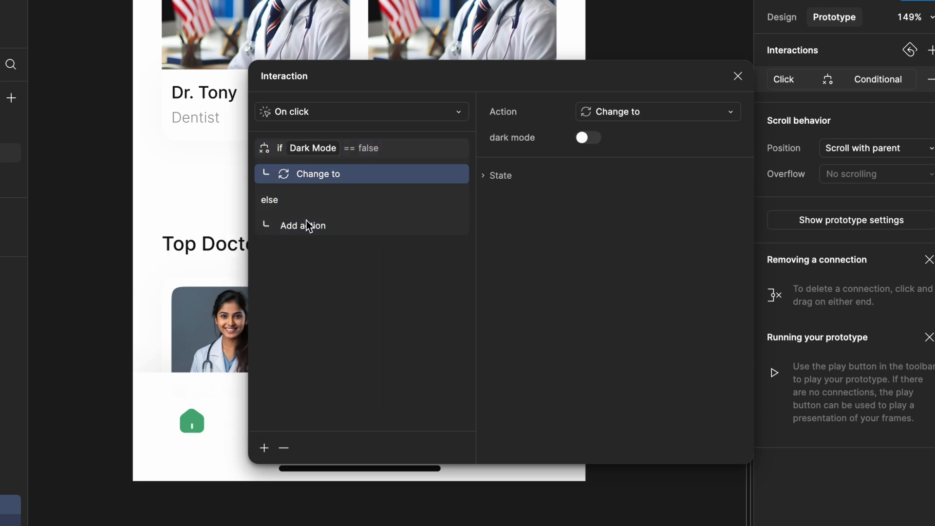
{"action": "left_click", "coordinate": [588, 138]}
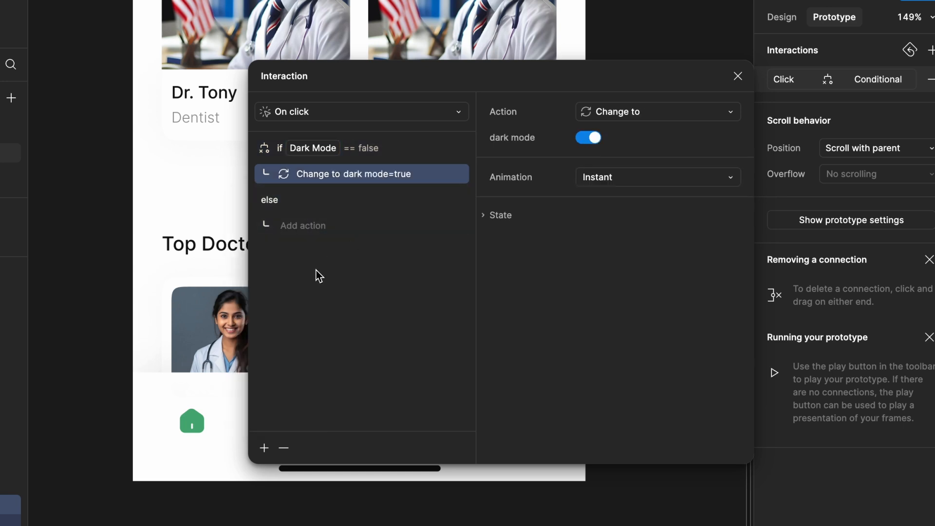
- Add a Set variable mode action to the if branch, setting Collection 2 to Dark
{"action": "left_click", "coordinate": [264, 448]}
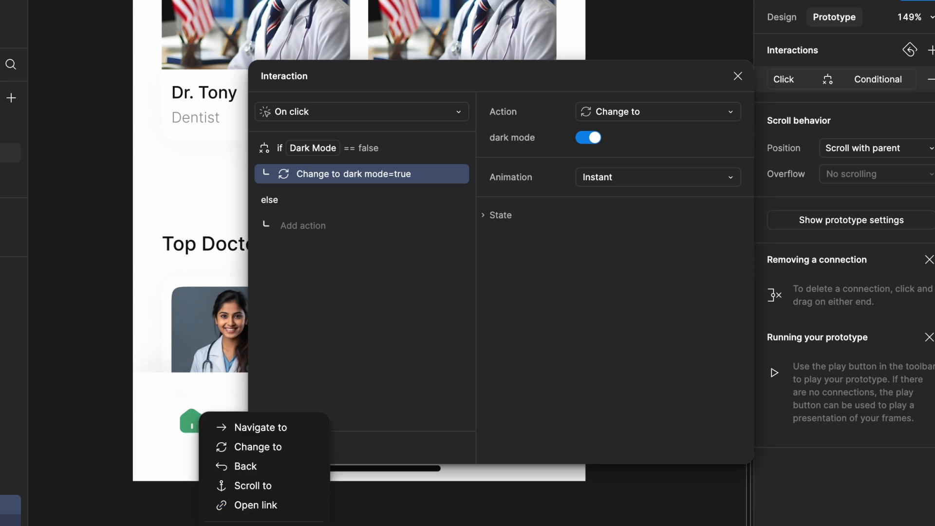
{"action": "left_click", "coordinate": [265, 524]}
{"action": "left_click", "coordinate": [633, 146]}
{"action": "left_click", "coordinate": [632, 138]}
{"action": "left_click", "coordinate": [625, 163]}
{"action": "left_click", "coordinate": [623, 162]}
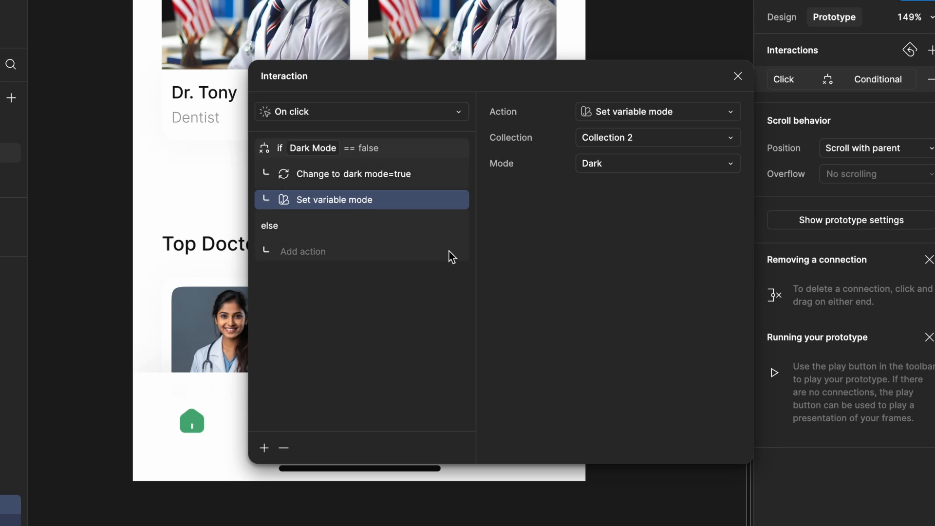
- In the else branch, add Change to with dark mode off and Set variable mode for Collection 2 to Light
{"action": "left_click", "coordinate": [285, 259]}
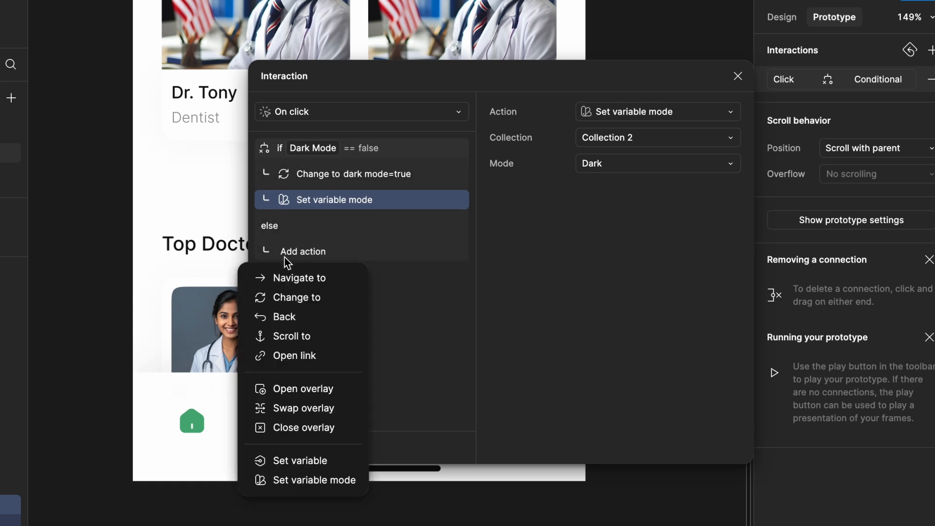
{"action": "left_click", "coordinate": [301, 298]}
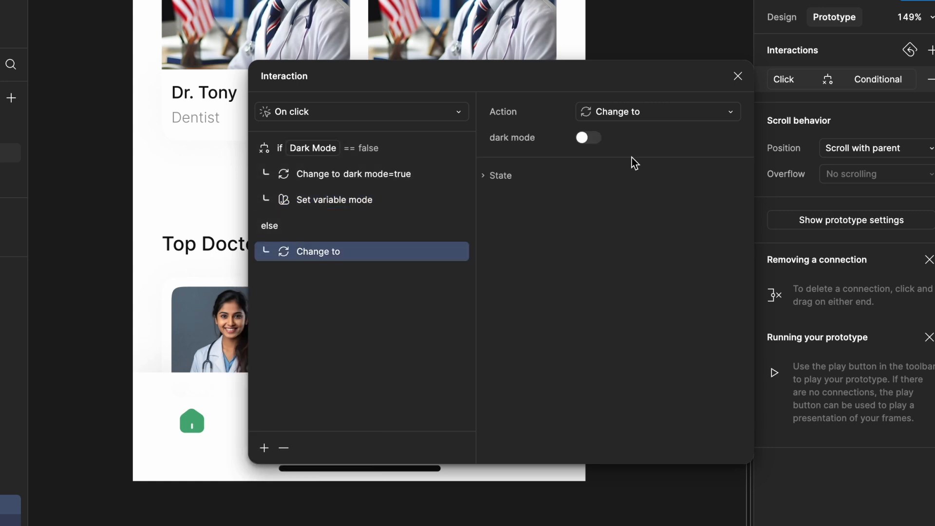
{"action": "left_click", "coordinate": [593, 137]}
{"action": "left_click", "coordinate": [593, 137]}
{"action": "left_click", "coordinate": [264, 448]}
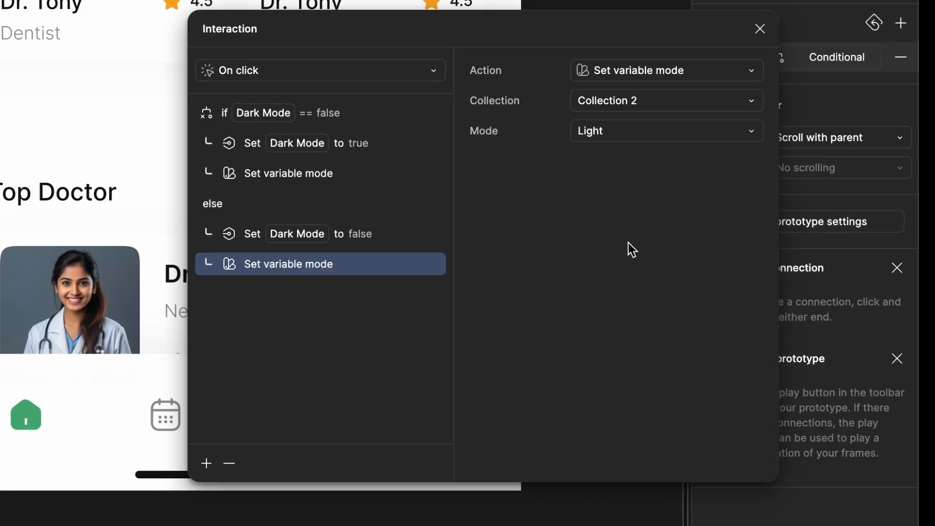
{"action": "left_click", "coordinate": [761, 30]}
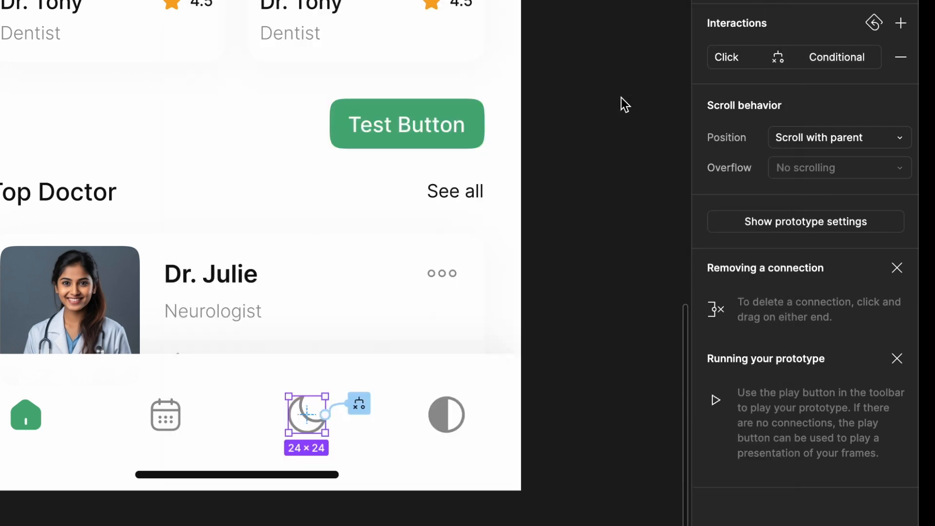
- Preview the prototype and test switching between Light and Dark modes with the moon icon
{"action": "left_click", "coordinate": [600, 63]}
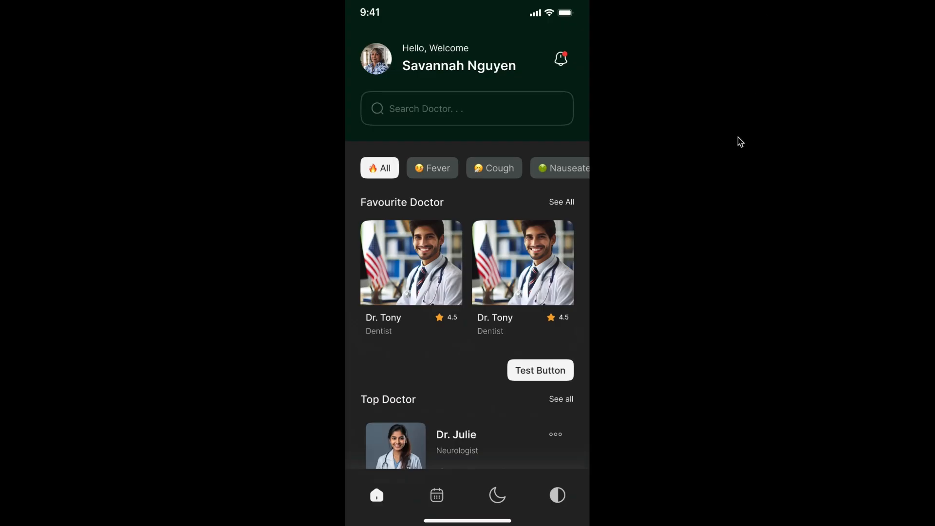
{"action": "left_click", "coordinate": [504, 495]}
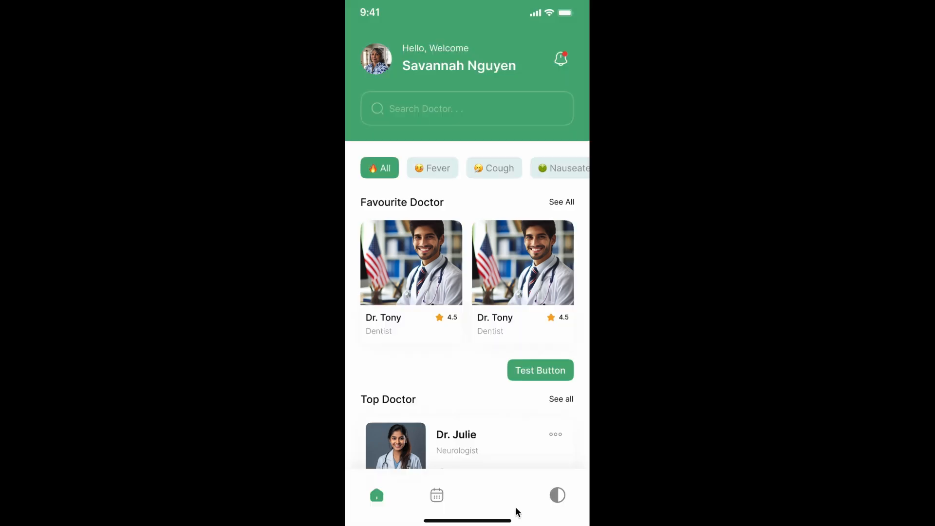
{"action": "left_click", "coordinate": [506, 503]}
{"action": "left_click", "coordinate": [498, 497]}
{"action": "left_click", "coordinate": [499, 499]}
{"action": "left_click", "coordinate": [498, 499]}
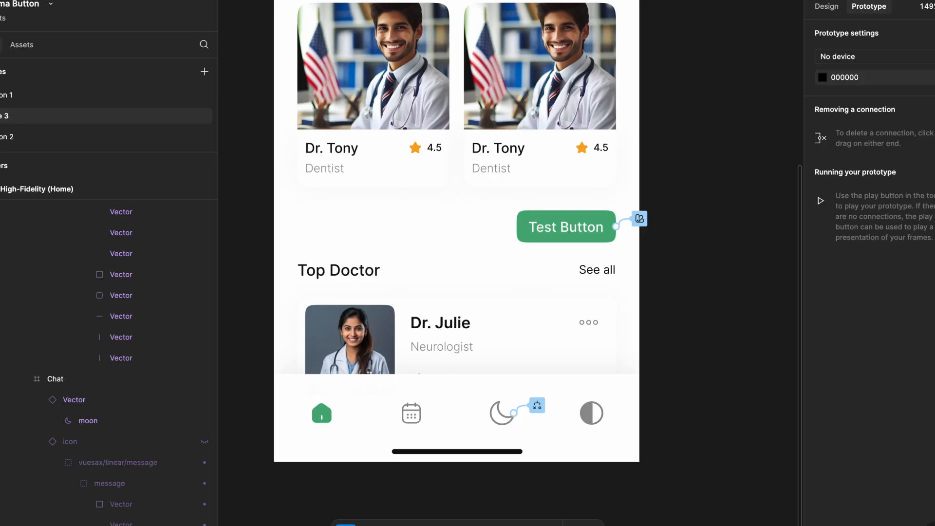
- Reorder the moon icon's conditional actions so Set variable mode runs before Change to in both the if and else branches
{"action": "left_click", "coordinate": [538, 406]}
{"action": "left_click_drag", "start_coordinate": [551, 432], "coordinate": [552, 156]}
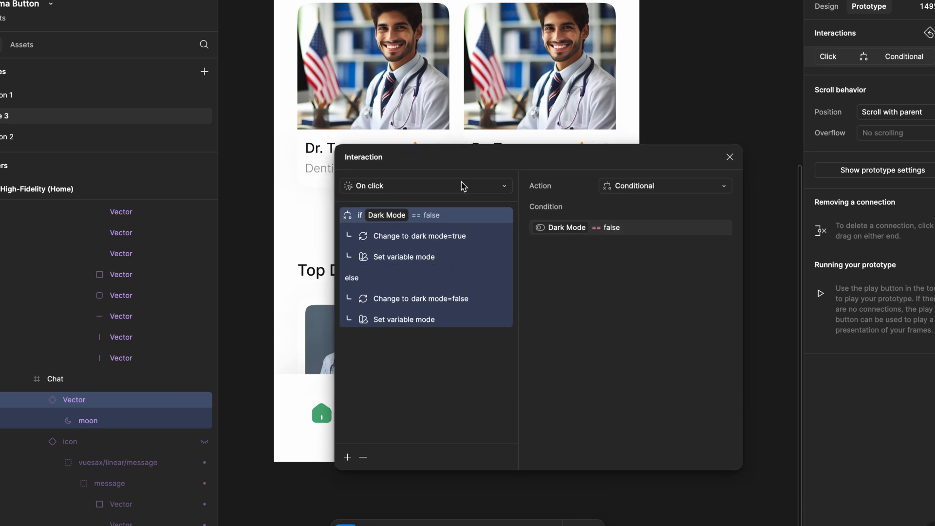
{"action": "left_click", "coordinate": [392, 238]}
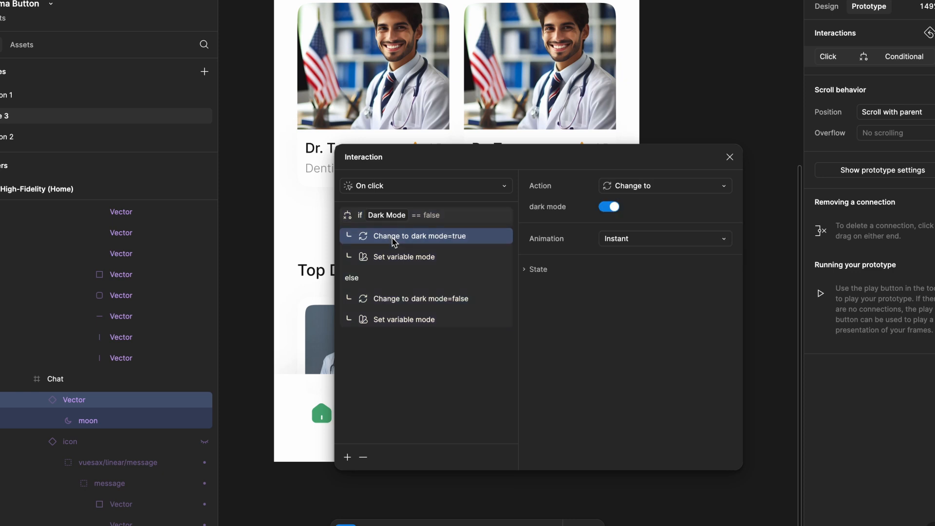
{"action": "left_click", "coordinate": [425, 264]}
{"action": "left_click", "coordinate": [423, 305]}
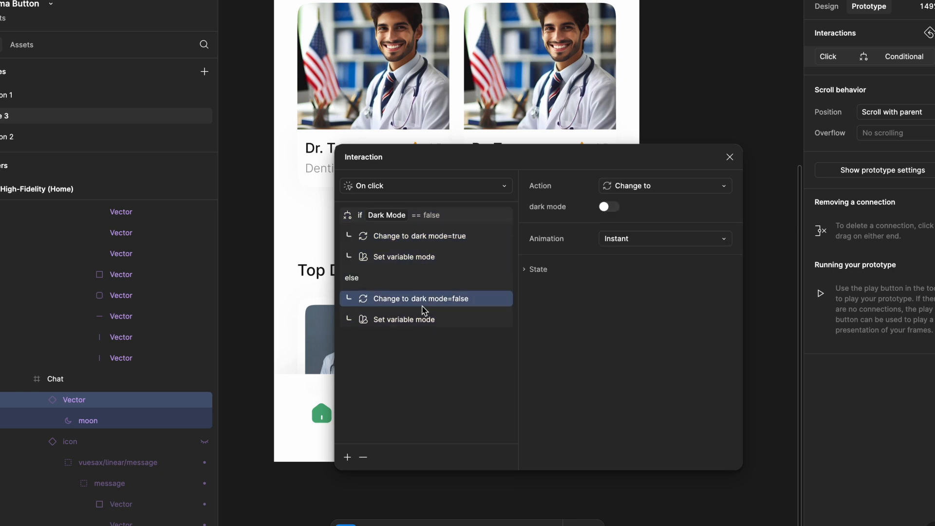
{"action": "left_click", "coordinate": [420, 321]}
{"action": "left_click", "coordinate": [369, 261]}
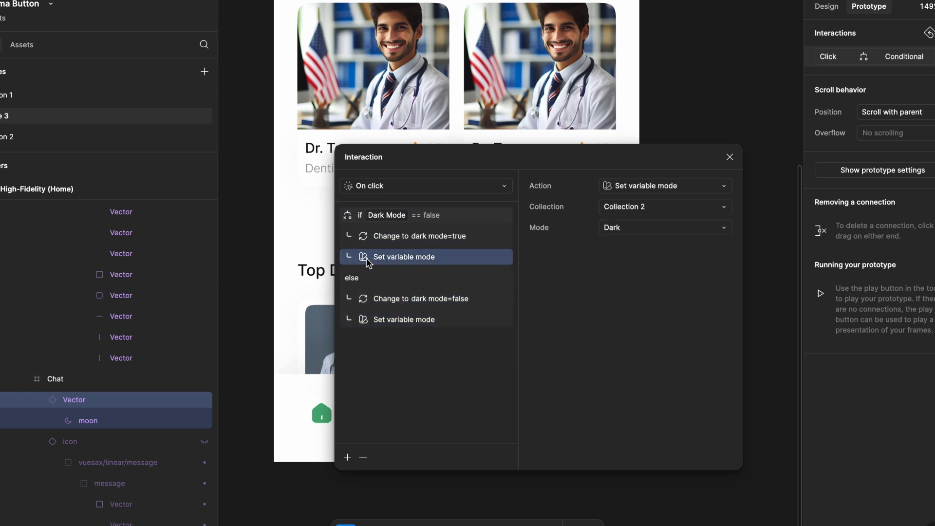
{"action": "left_click_drag", "start_coordinate": [364, 257], "coordinate": [370, 237]}
{"action": "left_click", "coordinate": [369, 324]}
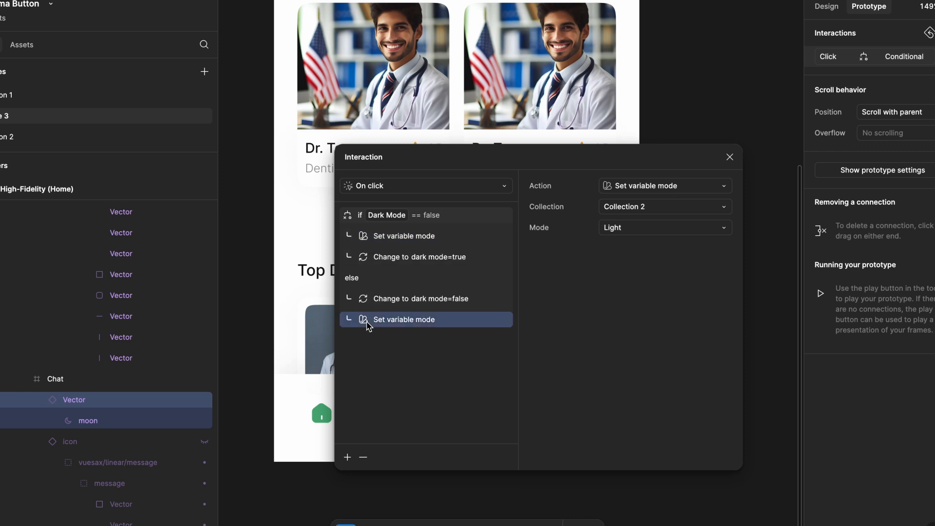
{"action": "left_click_drag", "start_coordinate": [364, 292], "coordinate": [366, 291]}
{"action": "left_click", "coordinate": [729, 157]}
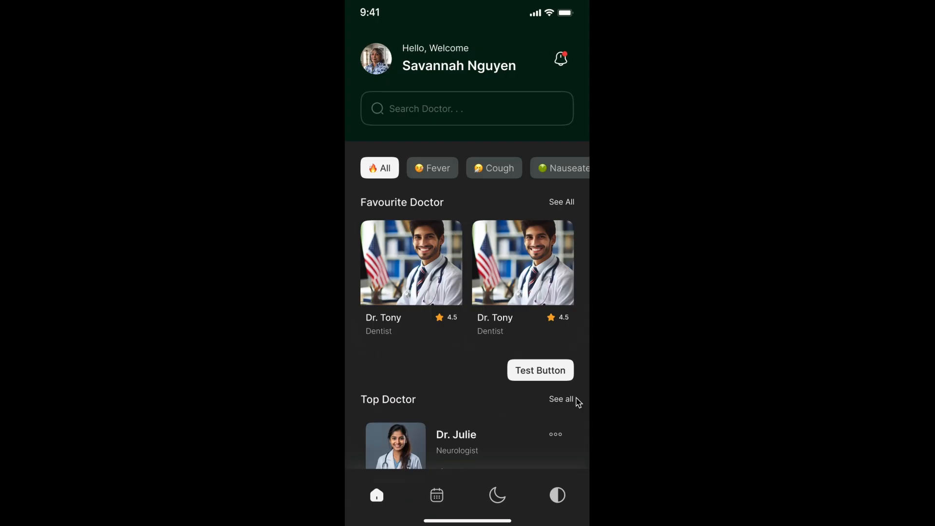
- Retest the moon icon in the prototype preview by toggling Light and Dark modes several times
{"action": "left_click", "coordinate": [498, 496]}
{"action": "left_click", "coordinate": [498, 498]}
{"action": "left_click", "coordinate": [499, 499]}
{"action": "left_click", "coordinate": [498, 498]}
{"action": "left_click", "coordinate": [500, 499]}
{"action": "left_click", "coordinate": [500, 500]}
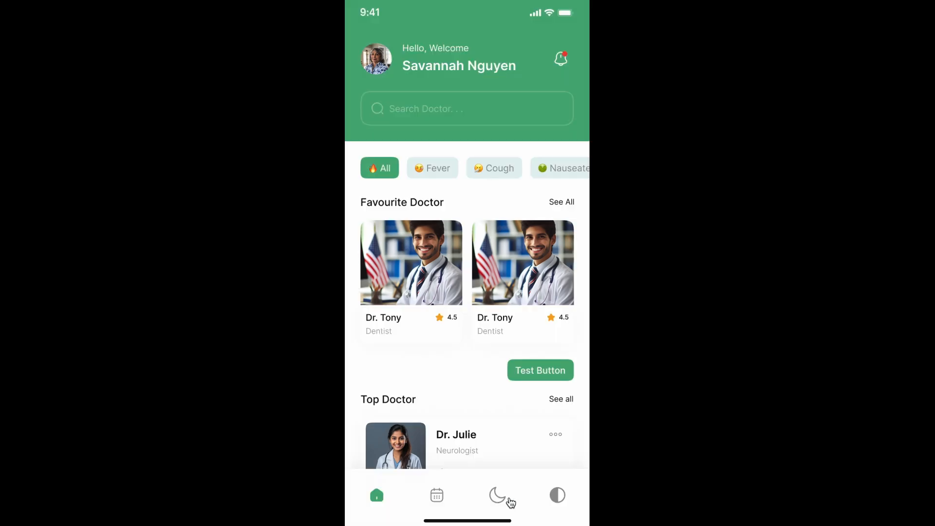
- Test the half-filled circle icon in the preview by toggling between Light and Dark modes repeatedly
{"action": "left_click", "coordinate": [553, 496]}
{"action": "left_click", "coordinate": [554, 498]}
{"action": "left_click", "coordinate": [555, 500]}
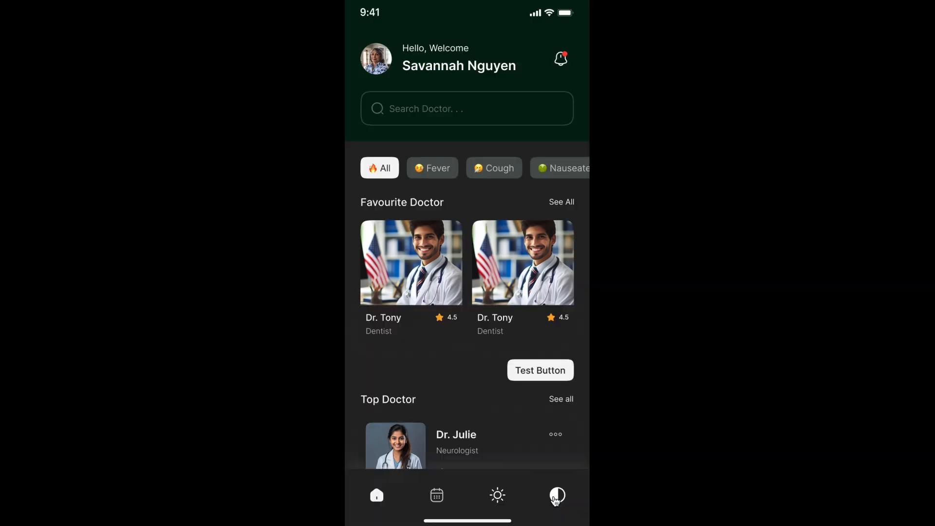
{"action": "left_click", "coordinate": [557, 500]}
{"action": "left_click", "coordinate": [557, 501]}
{"action": "left_click", "coordinate": [557, 501]}
{"action": "left_click", "coordinate": [557, 500]}
{"action": "left_click", "coordinate": [557, 501]}
- Alternate between the moon icon and the half-filled circle icon to check that both switch the mode
{"action": "left_click", "coordinate": [500, 499]}
{"action": "left_click", "coordinate": [500, 499]}
{"action": "left_click", "coordinate": [500, 499]}
{"action": "left_click", "coordinate": [501, 499]}
{"action": "left_click", "coordinate": [548, 495]}
{"action": "left_click", "coordinate": [548, 496]}
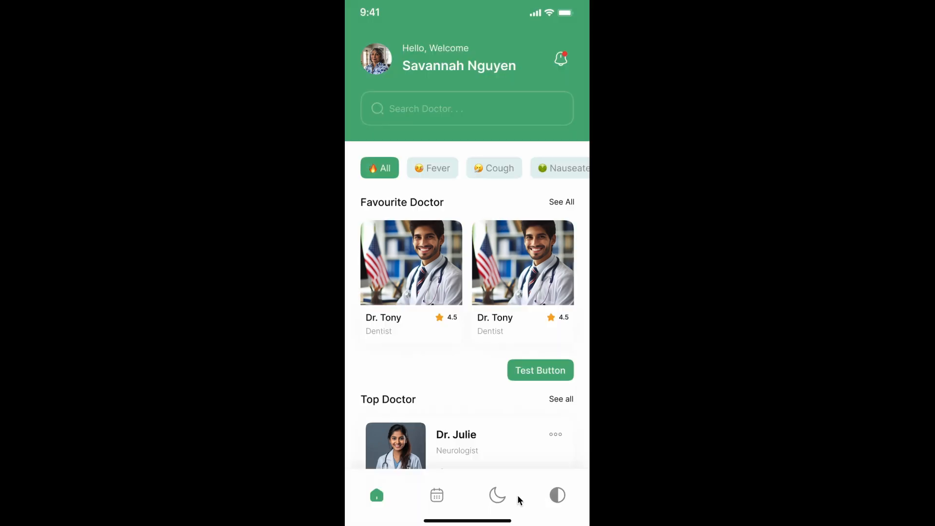
- Test expanding and collapsing the Favourite Doctor list with See All, and browse the expanded doctor cards
{"action": "left_click", "coordinate": [568, 203]}
{"action": "left_click", "coordinate": [568, 200]}
{"action": "left_click", "coordinate": [568, 201]}
{"action": "scroll", "coordinate": [568, 201], "scroll_direction": "down", "scroll_amount": 5}
{"action": "scroll", "coordinate": [568, 200], "scroll_direction": "up", "scroll_amount": 5}
{"action": "left_click", "coordinate": [566, 201]}
{"action": "left_click", "coordinate": [567, 201]}
{"action": "scroll", "coordinate": [542, 293], "scroll_direction": "down", "scroll_amount": 5}
- Check Light and Dark mode switching with the half-filled circle icon while the Favourite Doctor list is expanded
{"action": "double_click", "coordinate": [558, 493]}
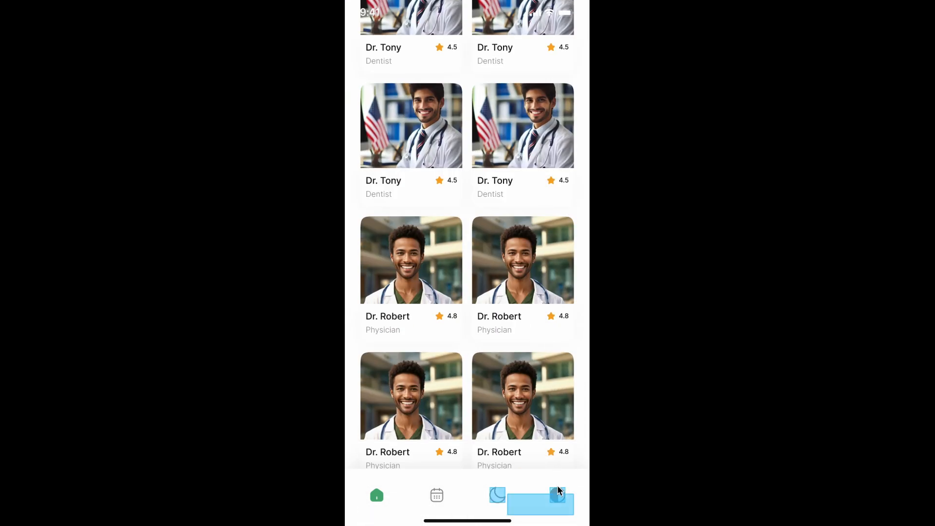
{"action": "left_click", "coordinate": [557, 493]}
{"action": "left_click", "coordinate": [569, 204]}
{"action": "scroll", "coordinate": [571, 208], "scroll_direction": "down", "scroll_amount": 1}
{"action": "scroll", "coordinate": [571, 208], "scroll_direction": "up", "scroll_amount": 1}
{"action": "double_click", "coordinate": [555, 486]}
{"action": "left_click", "coordinate": [558, 495]}
{"action": "left_click", "coordinate": [559, 494]}
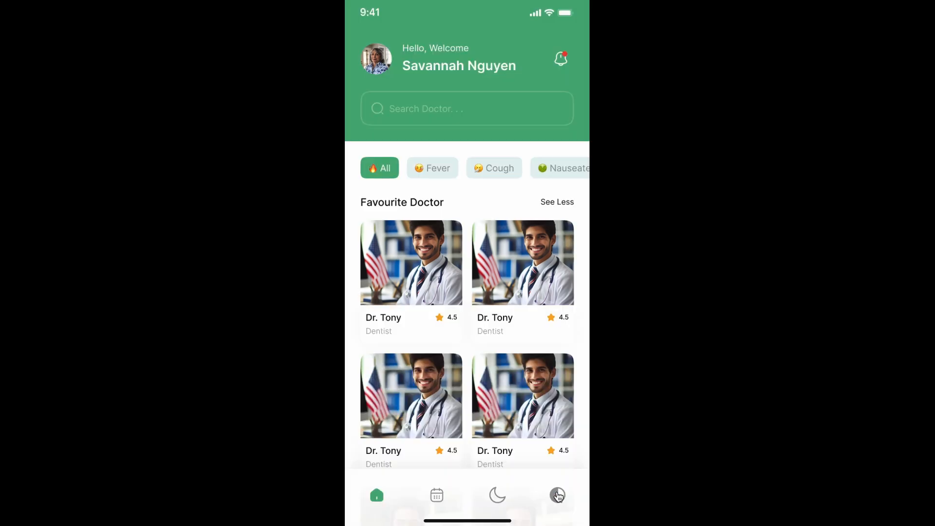